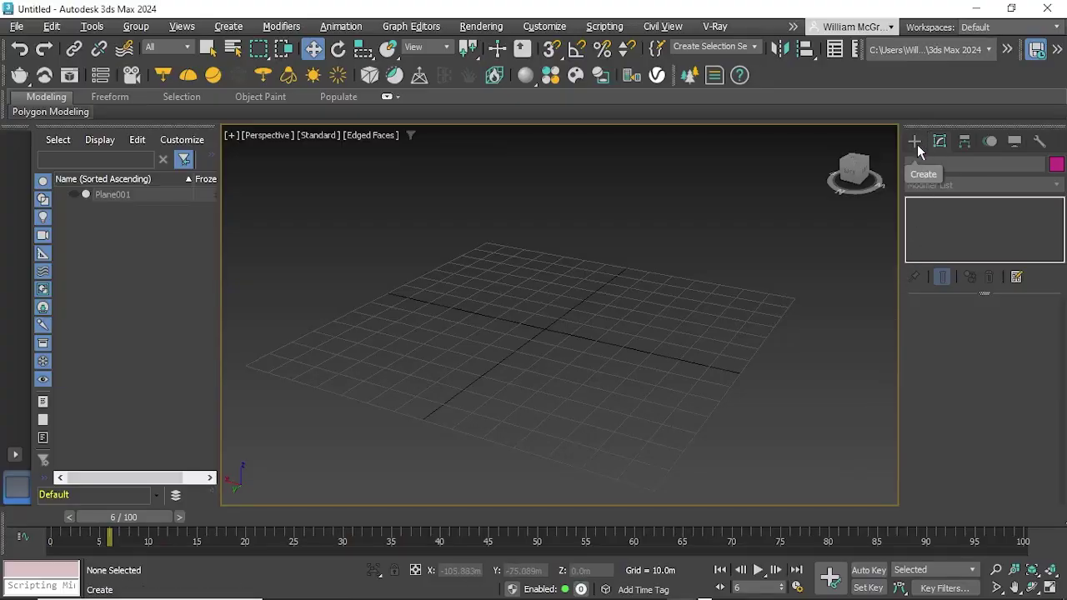
Draw a closed, straight-sided six-corner Line spline on the ground grid with an irregular, arrow-like outline.
{"action": "left_click", "coordinate": [917, 144]}
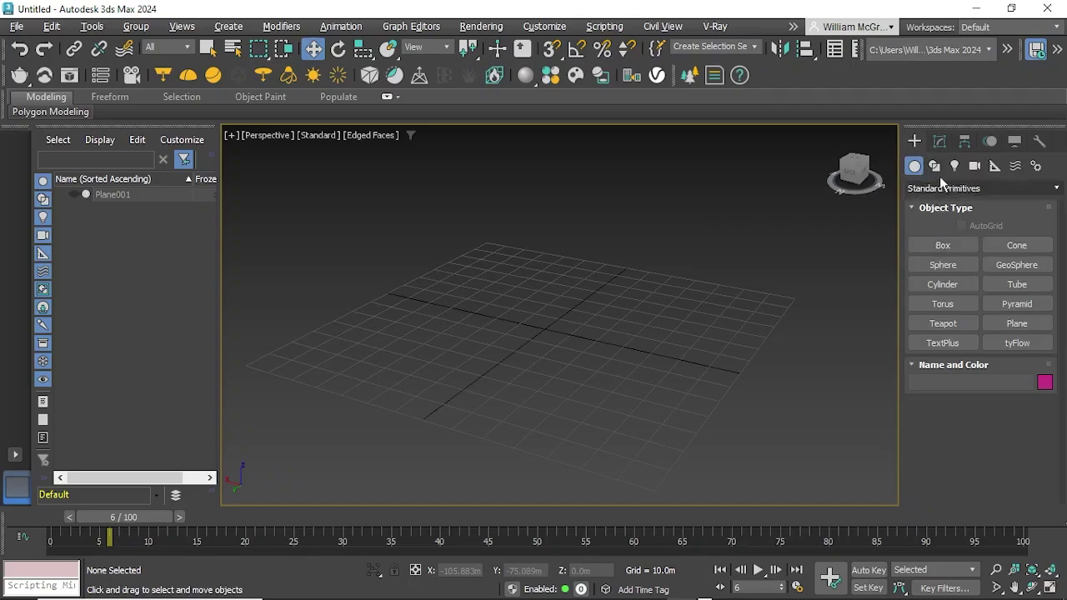
{"action": "left_click", "coordinate": [935, 167]}
{"action": "left_click", "coordinate": [942, 264]}
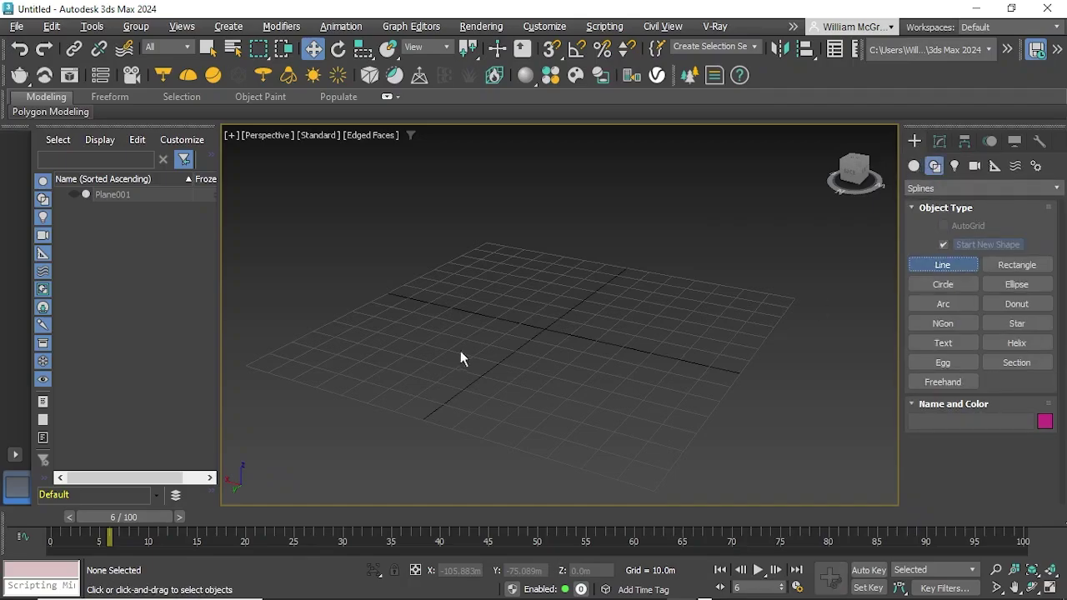
{"action": "left_click", "coordinate": [504, 301]}
{"action": "left_click", "coordinate": [603, 286]}
{"action": "left_click", "coordinate": [680, 331]}
{"action": "left_click", "coordinate": [622, 414]}
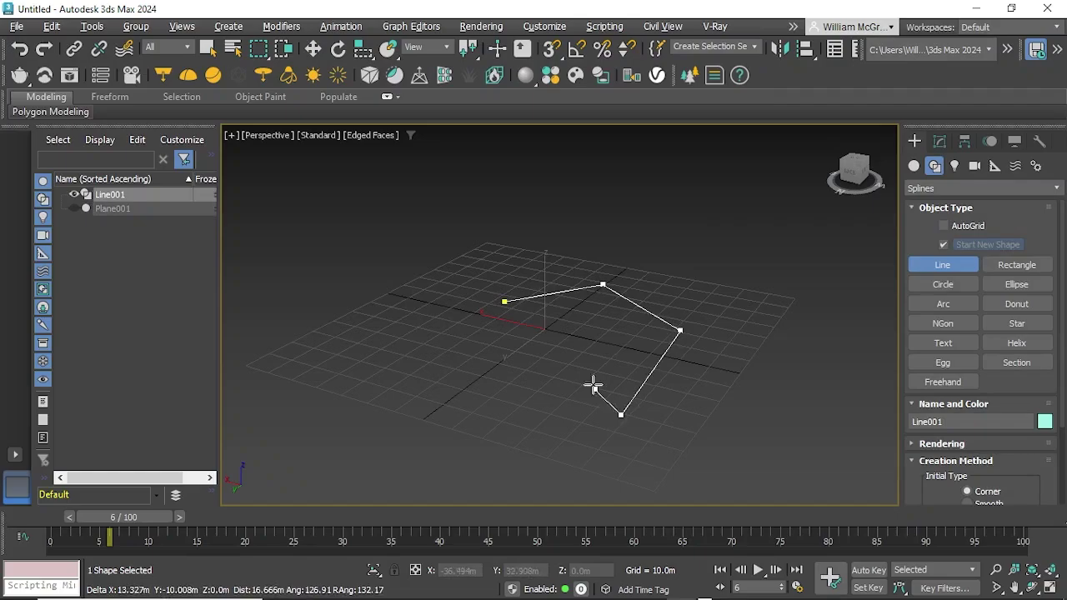
{"action": "left_click", "coordinate": [505, 354]}
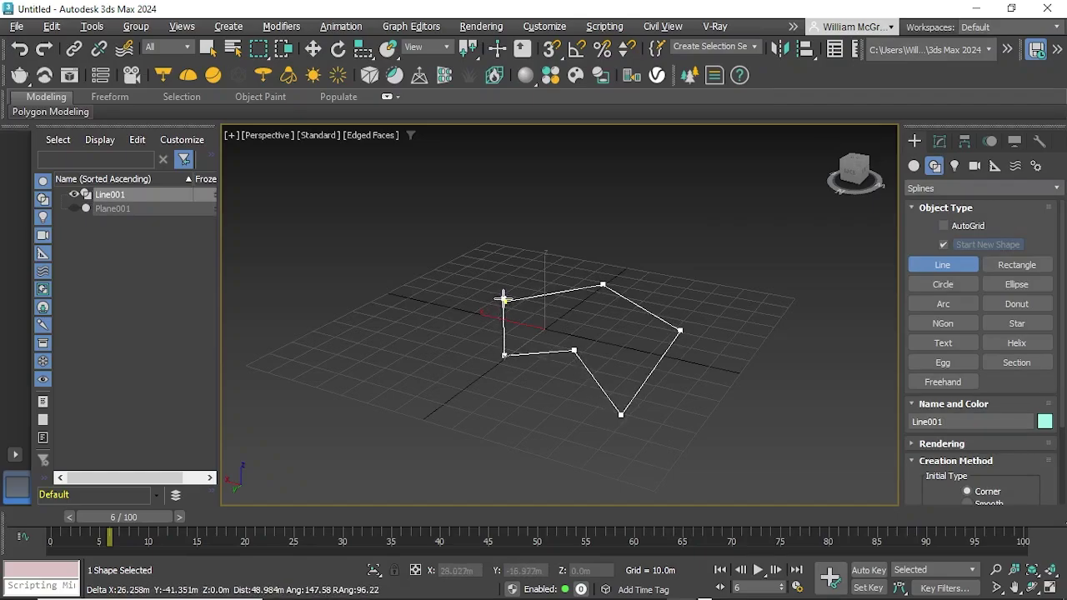
{"action": "left_click", "coordinate": [504, 301]}
{"action": "left_click", "coordinate": [510, 317]}
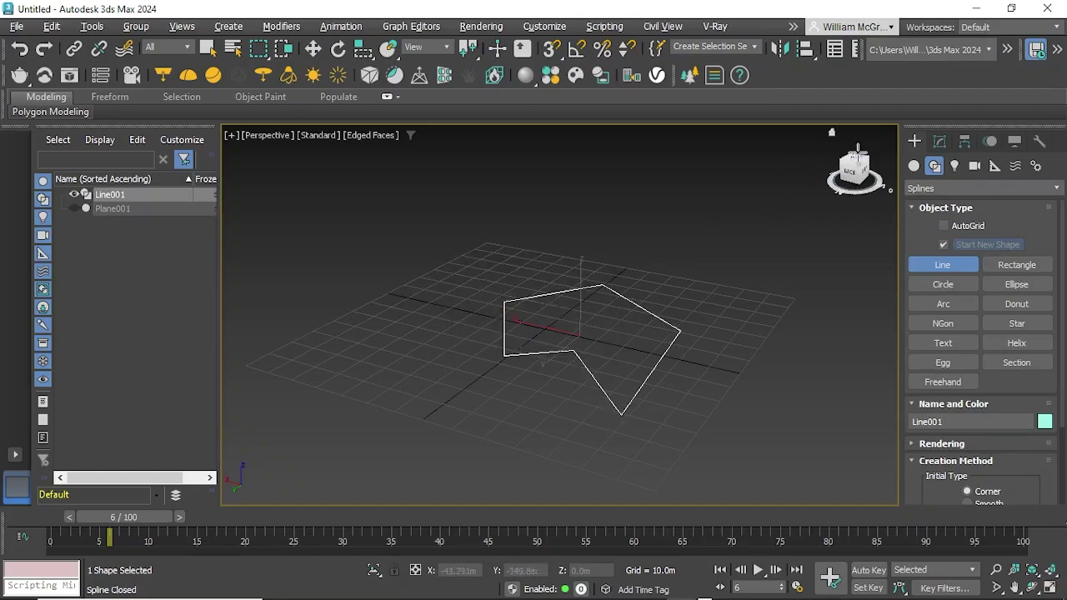
Apply the Quadify Mesh modifier to the closed spline.
{"action": "left_click", "coordinate": [938, 142]}
{"action": "key", "text": "w"}
{"action": "left_click", "coordinate": [936, 185]}
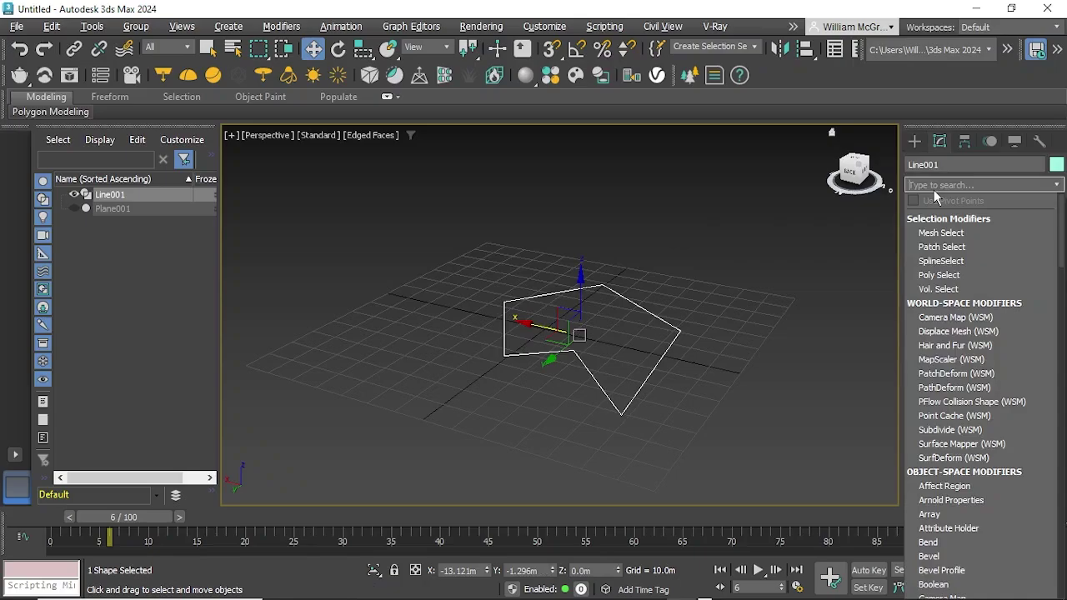
{"action": "type", "text": "me"}
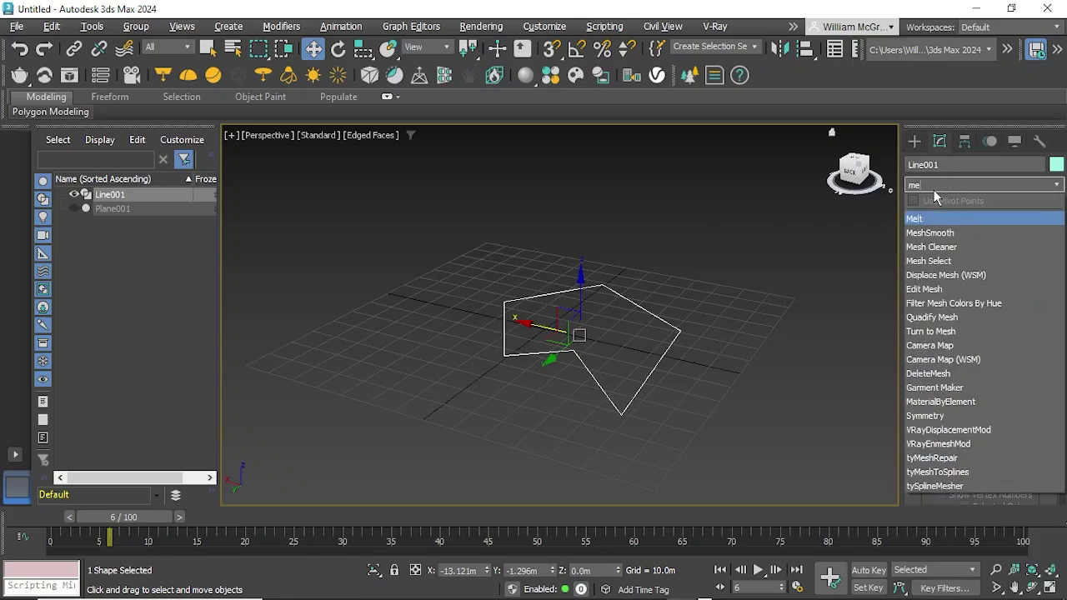
{"action": "key", "text": "Down"}
{"action": "key", "text": "Down"}
{"action": "key", "text": "Down"}
{"action": "key", "text": "Down"}
{"action": "key", "text": "Down"}
{"action": "key", "text": "Down"}
{"action": "key", "text": "Down"}
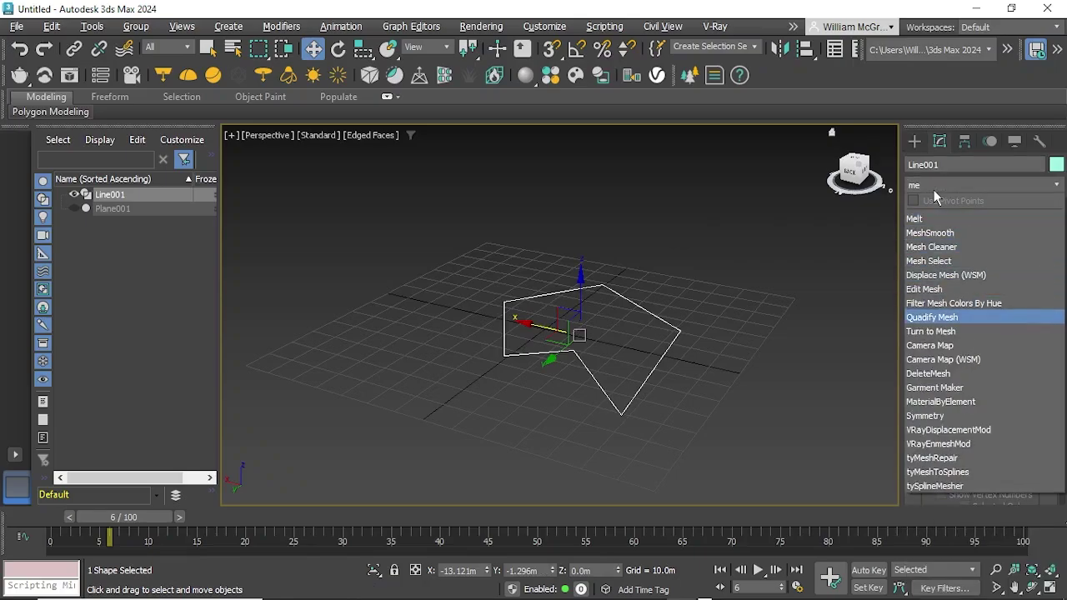
{"action": "key", "text": "Return"}
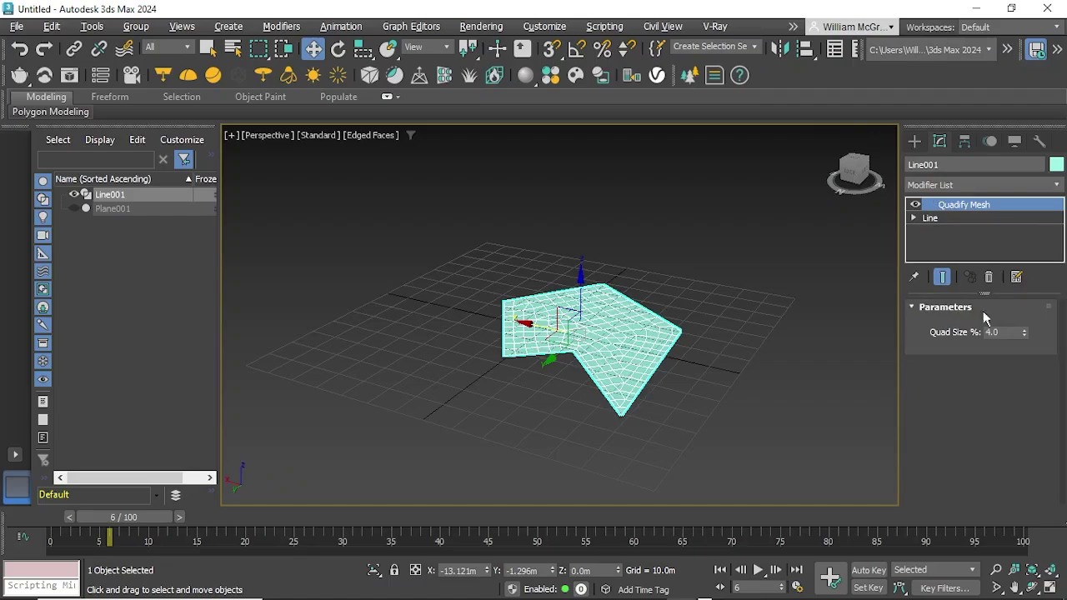
Add the Greeble modifier on top of Quadify Mesh to generate city-like blocks on the shape.
{"action": "left_click", "coordinate": [997, 183]}
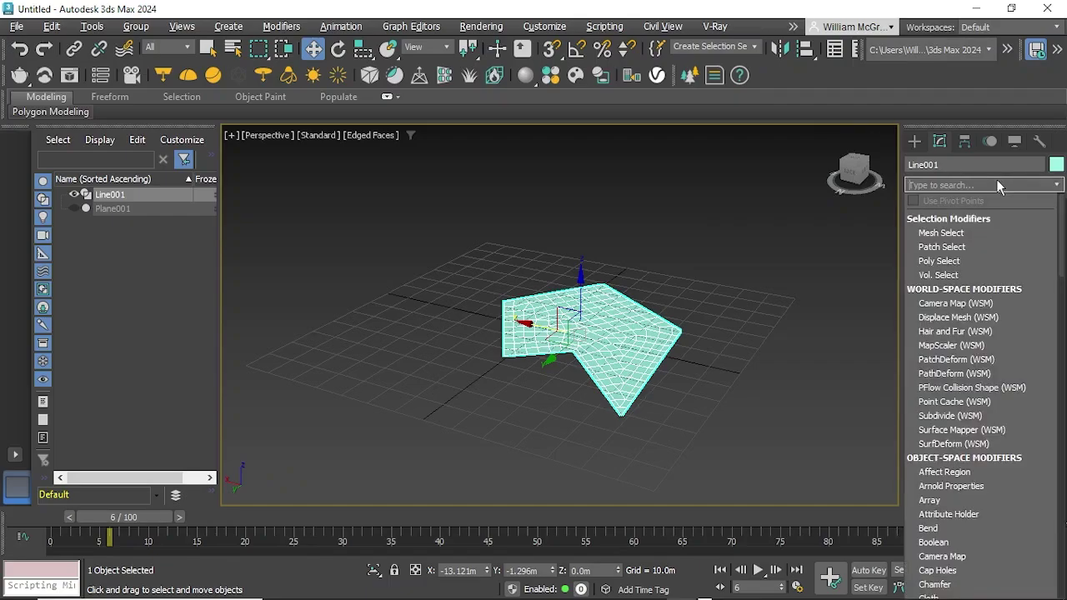
{"action": "type", "text": "gree"}
{"action": "key", "text": "Return"}
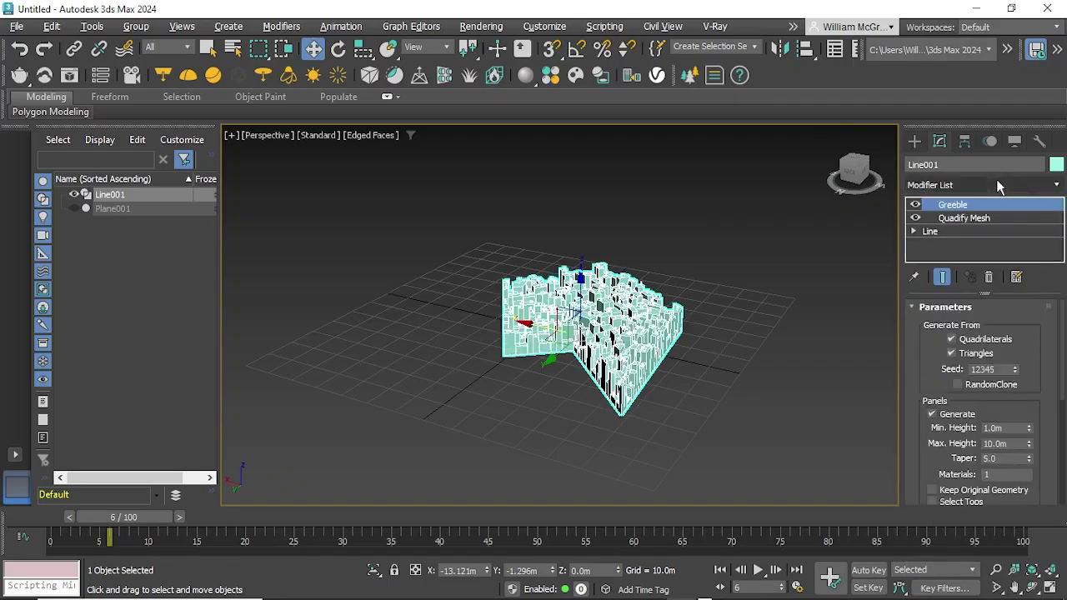
{"action": "scroll", "coordinate": [677, 359], "scroll_direction": "up", "scroll_amount": 6}
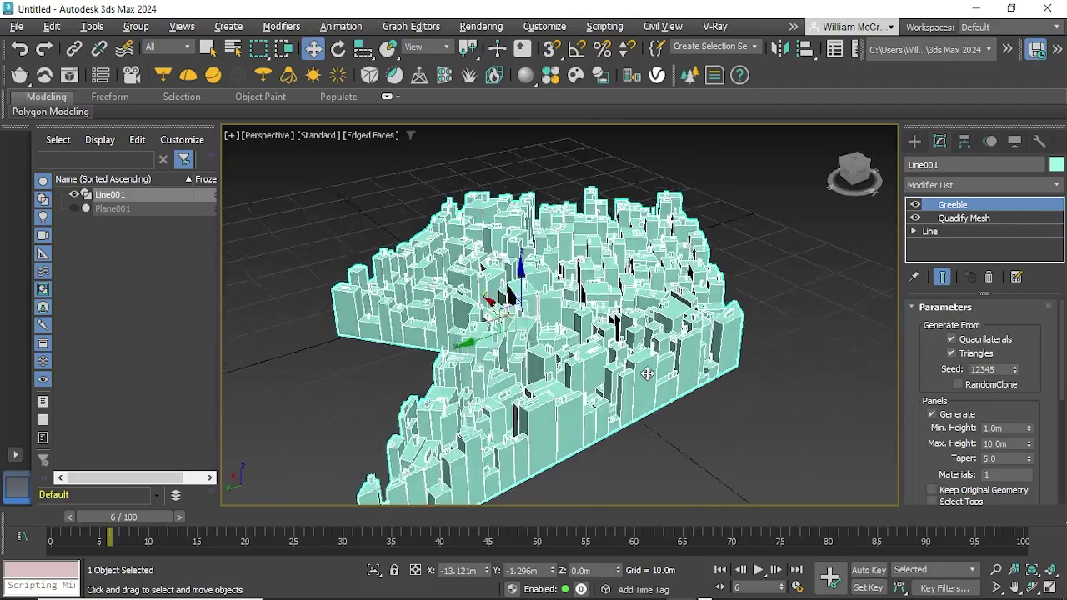
Try turning Greeble's widget generation off and on, and toggle its first two widget shapes off and back on.
{"action": "scroll", "coordinate": [1048, 407], "scroll_direction": "down", "scroll_amount": 4}
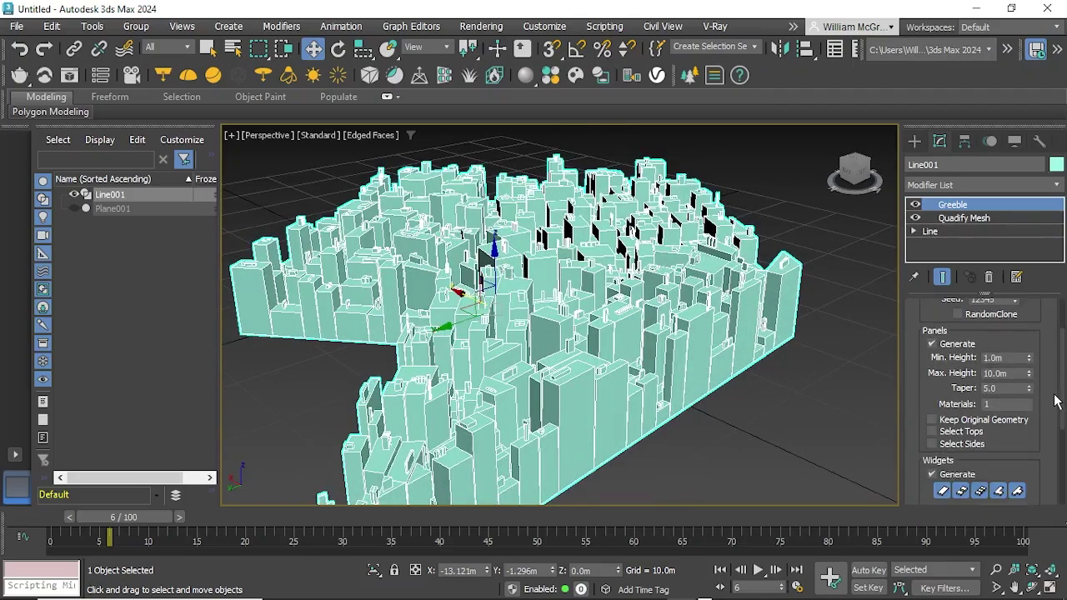
{"action": "left_click", "coordinate": [932, 428]}
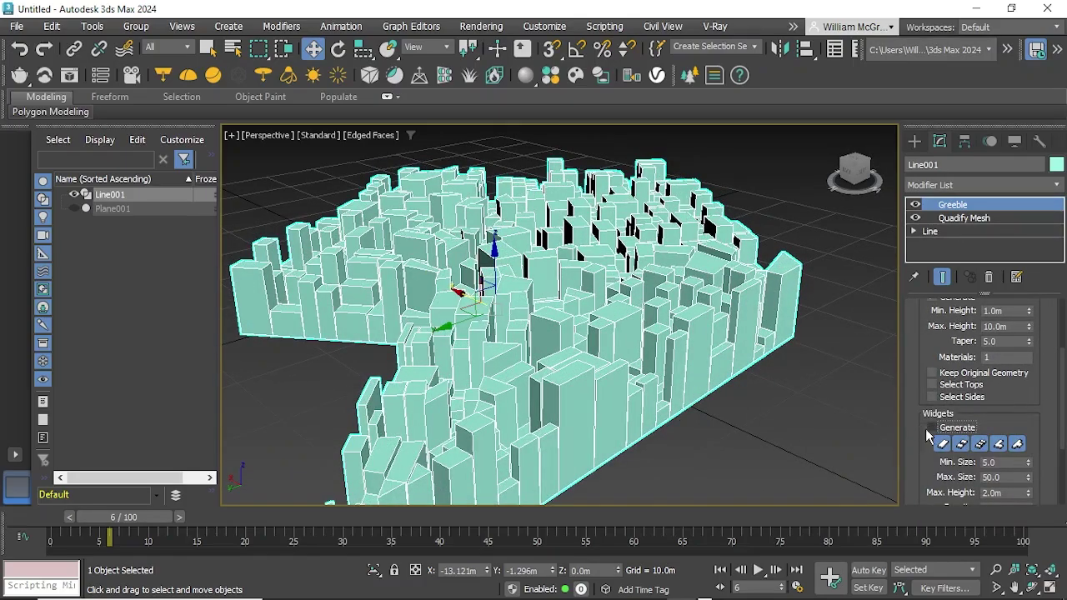
{"action": "left_click", "coordinate": [931, 427]}
{"action": "left_click", "coordinate": [942, 444]}
{"action": "left_click", "coordinate": [962, 443]}
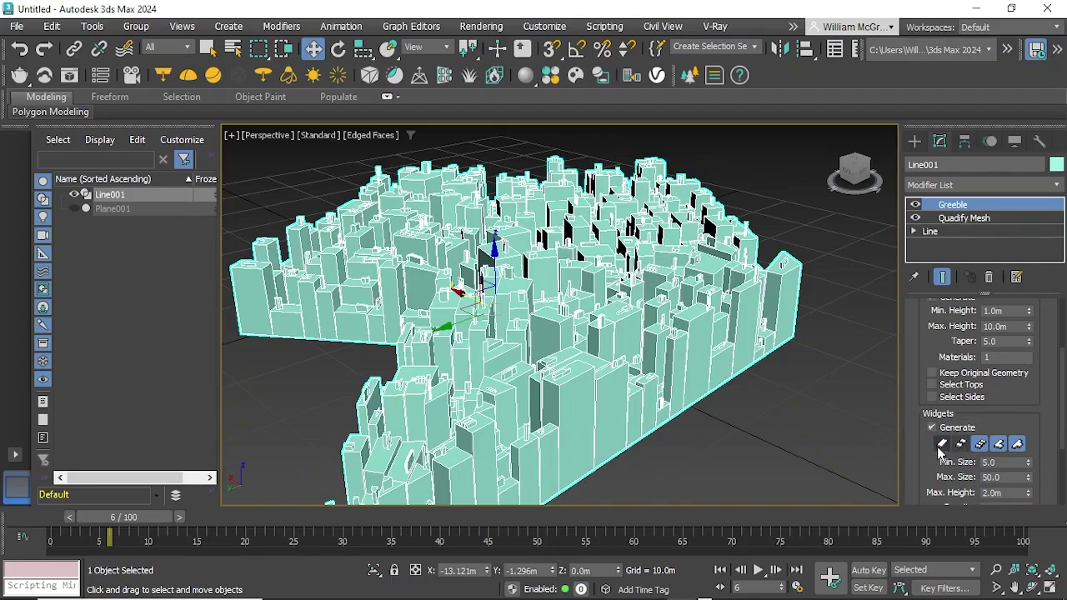
{"action": "left_click", "coordinate": [942, 443]}
{"action": "left_click", "coordinate": [961, 444]}
{"action": "scroll", "coordinate": [1018, 397], "scroll_direction": "up", "scroll_amount": 2}
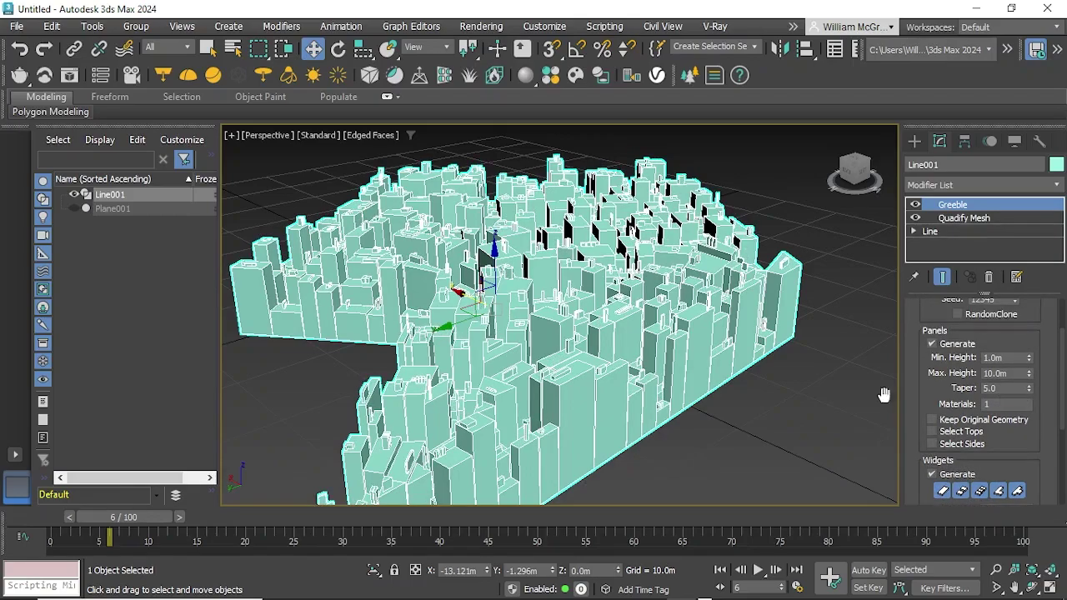
Set the minimum height of the Greeble panels to 5 m.
{"action": "middle_click_drag", "start_coordinate": [734, 388], "coordinate": [684, 417], "text": "alt"}
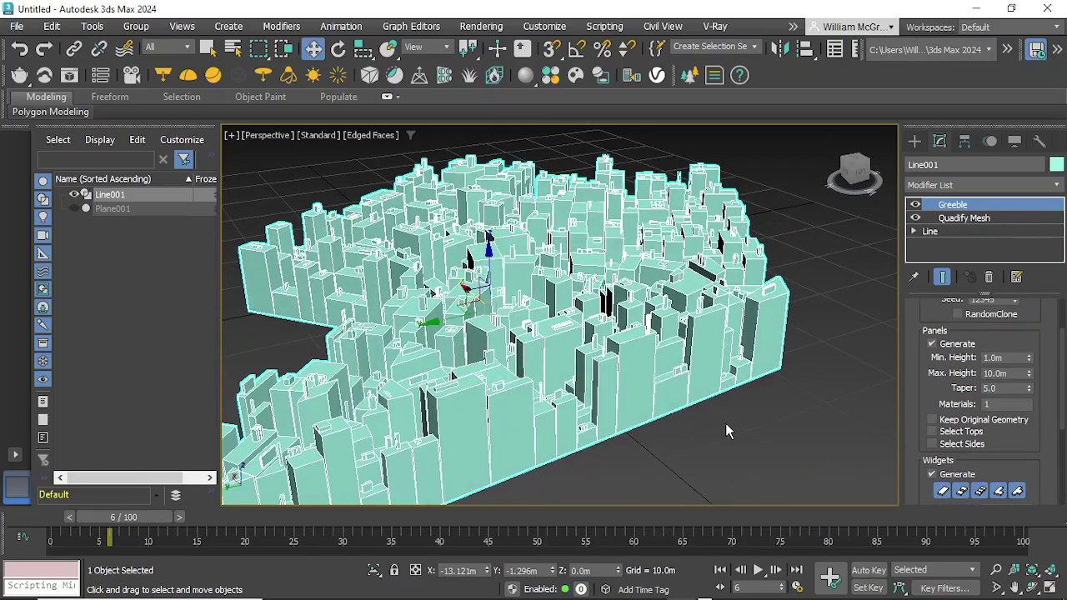
{"action": "left_click", "coordinate": [984, 357]}
{"action": "type", "text": "5"}
{"action": "key", "text": "Return"}
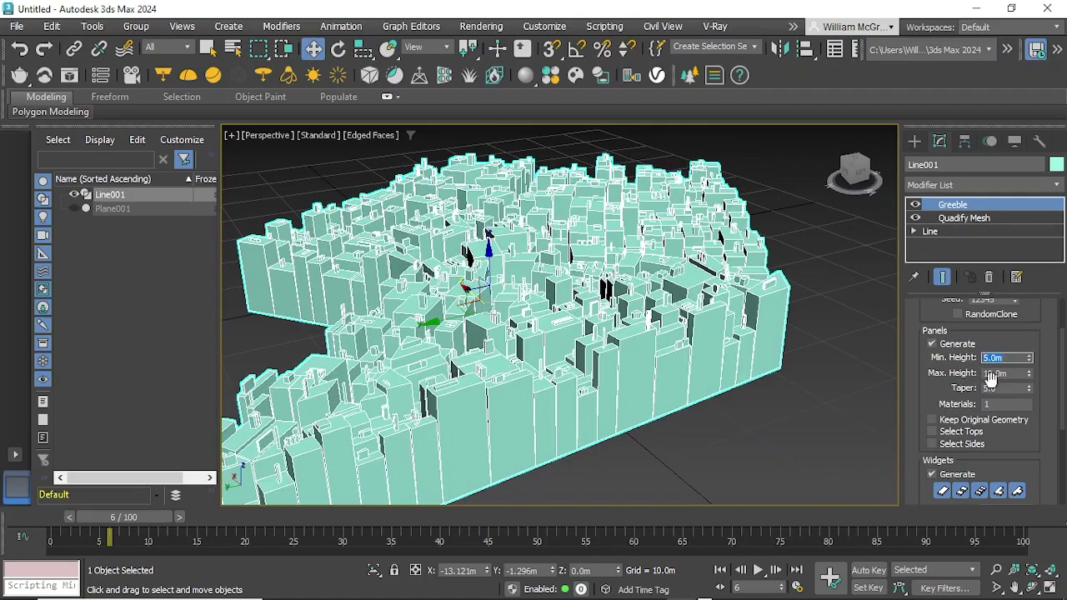
Try a Greeble panel taper of 0, set it to 10 instead, and deselect the city object.
{"action": "double_click", "coordinate": [1006, 388]}
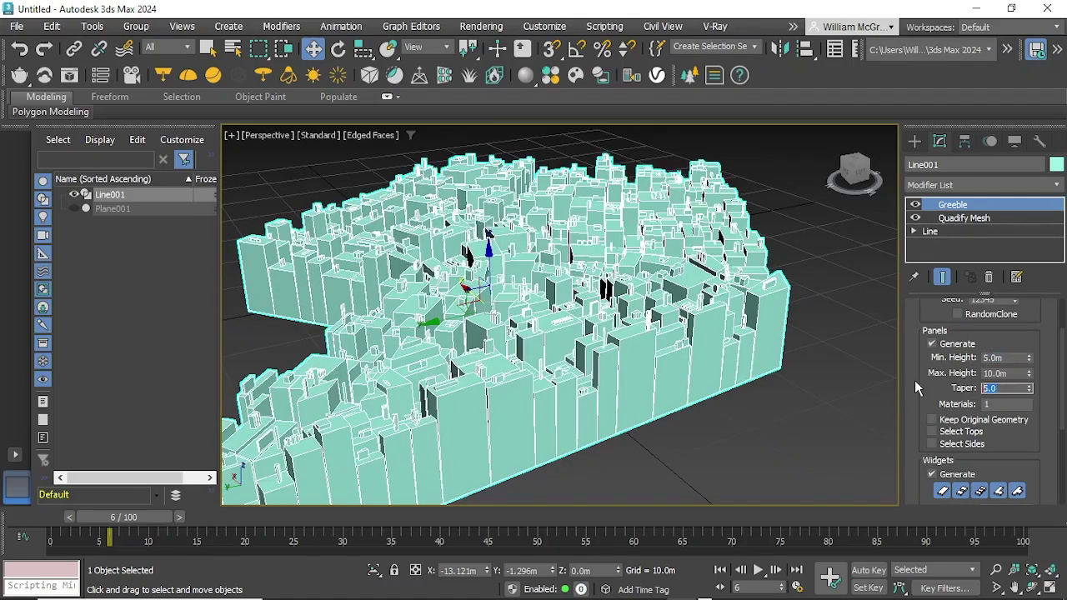
{"action": "type", "text": "0"}
{"action": "key", "text": "Return"}
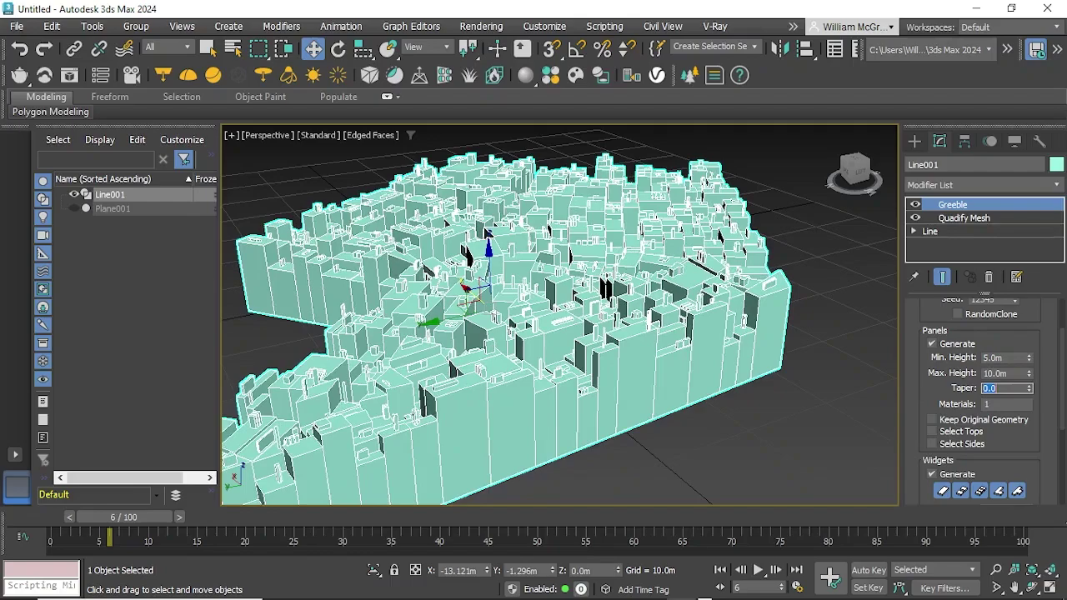
{"action": "type", "text": "10"}
{"action": "key", "text": "Return"}
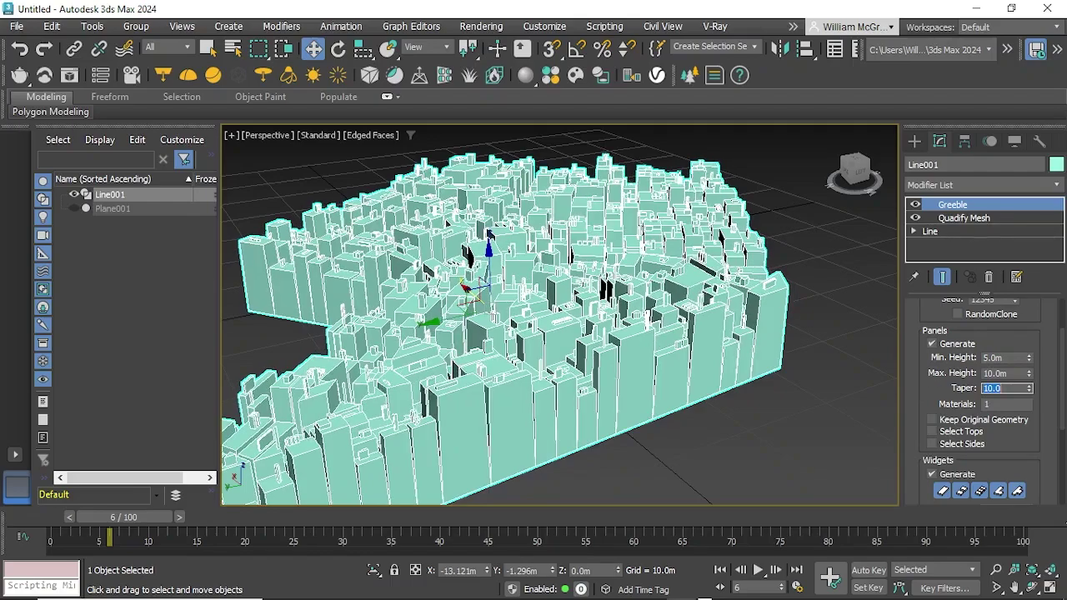
{"action": "left_click", "coordinate": [804, 433]}
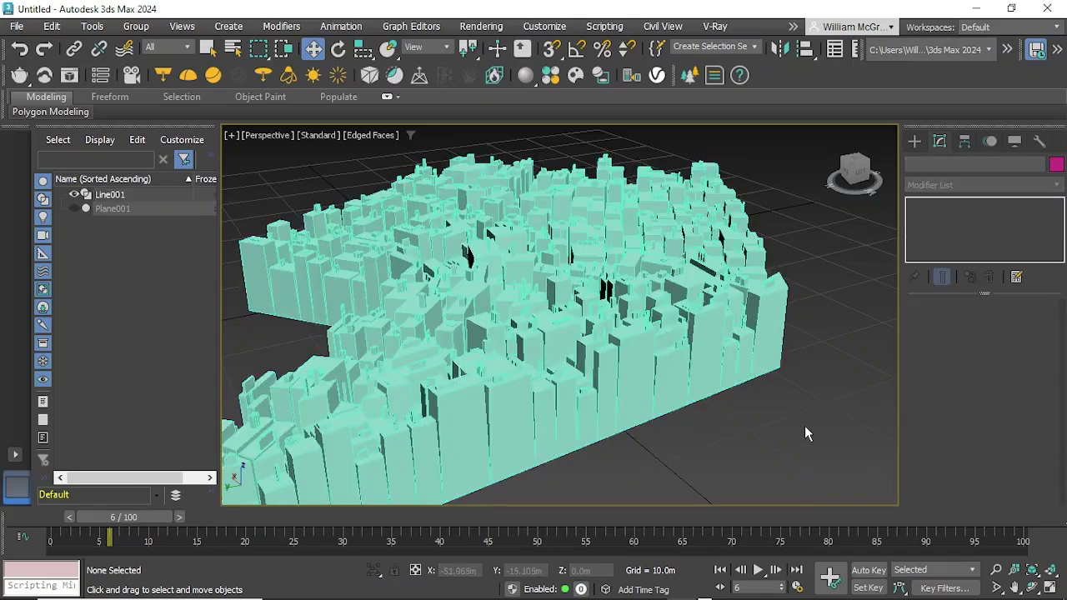
Create a plane about 85.2 m long and 70.6 m wide over the city mesh, working from above.
{"action": "scroll", "coordinate": [798, 419], "scroll_direction": "down", "scroll_amount": 5}
{"action": "middle_click_drag", "start_coordinate": [791, 410], "coordinate": [613, 408]}
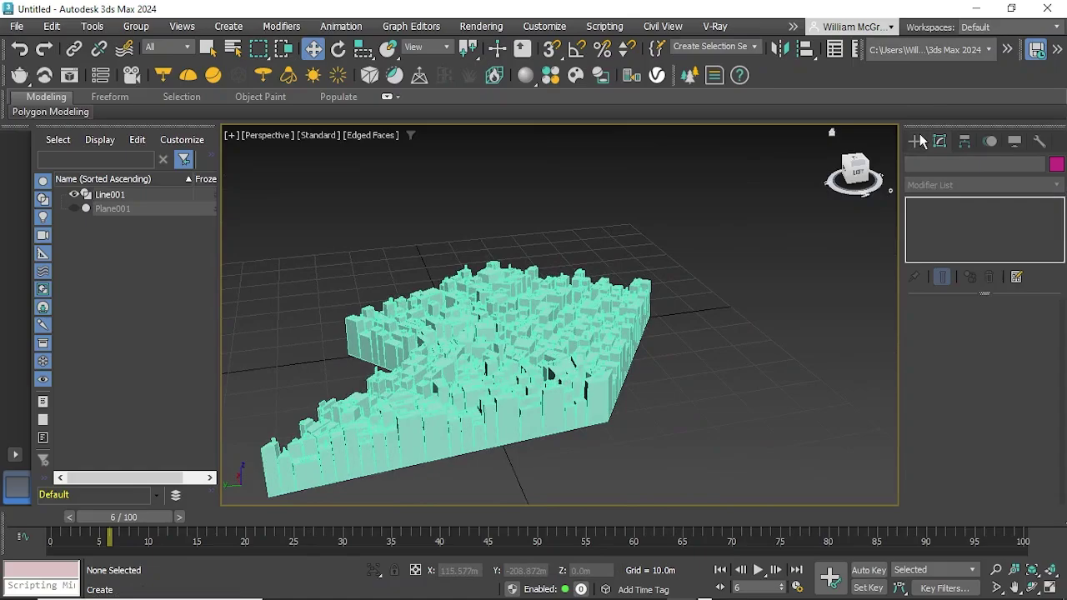
{"action": "left_click", "coordinate": [918, 143]}
{"action": "left_click", "coordinate": [917, 166]}
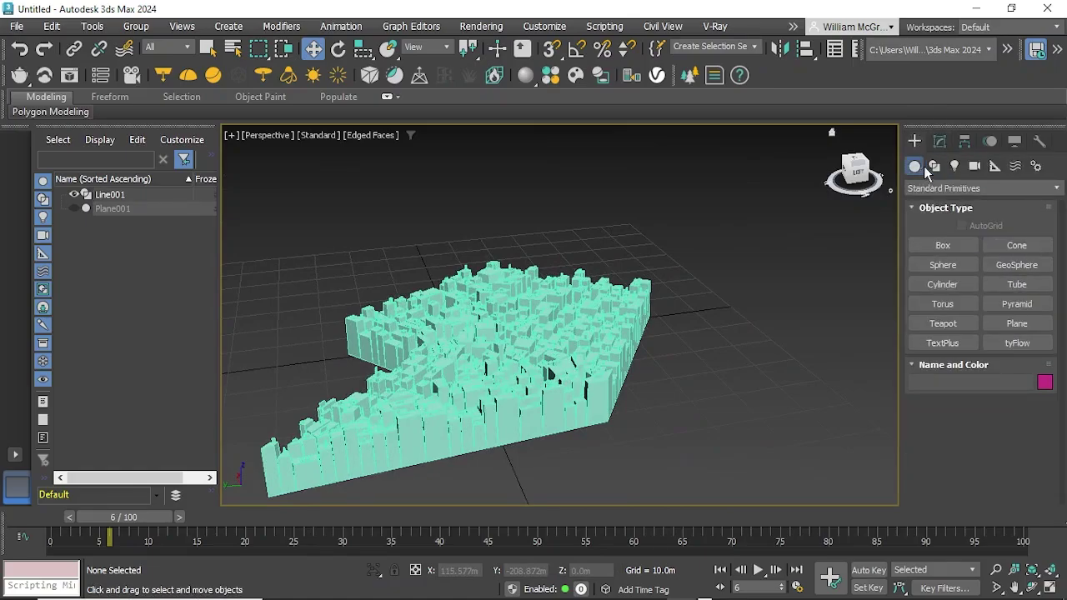
{"action": "left_click", "coordinate": [1019, 324]}
{"action": "middle_click_drag", "start_coordinate": [847, 372], "coordinate": [691, 370]}
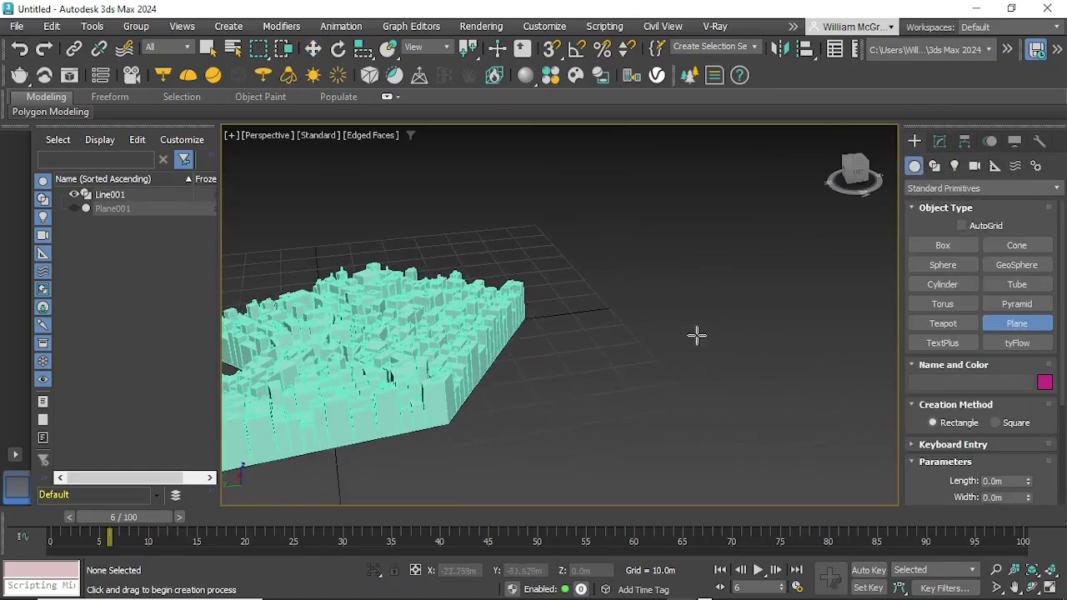
{"action": "left_click", "coordinate": [856, 155]}
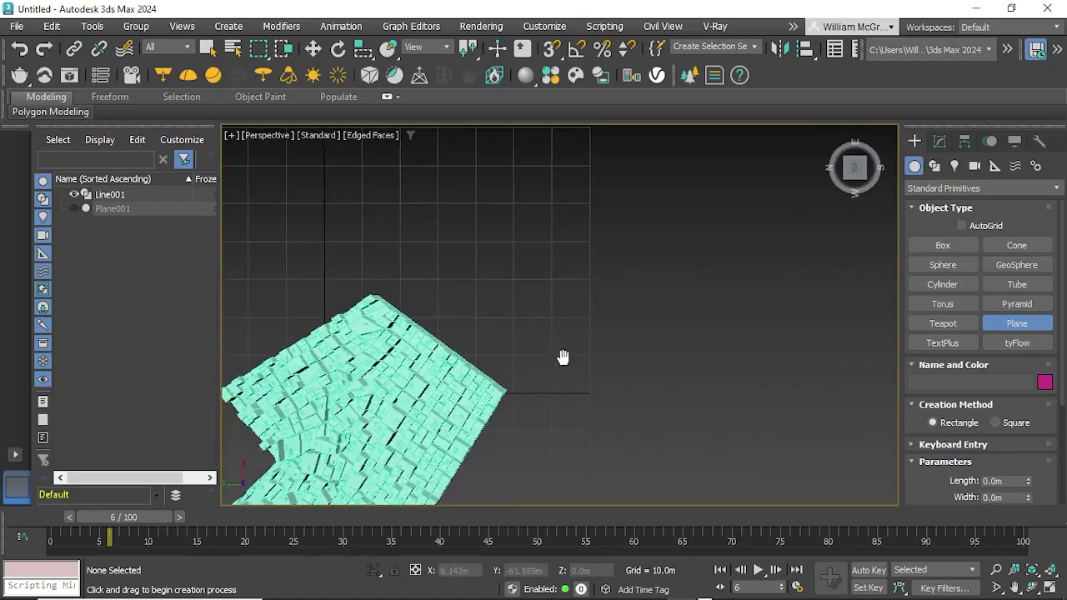
{"action": "left_click_drag", "start_coordinate": [687, 218], "coordinate": [361, 489]}
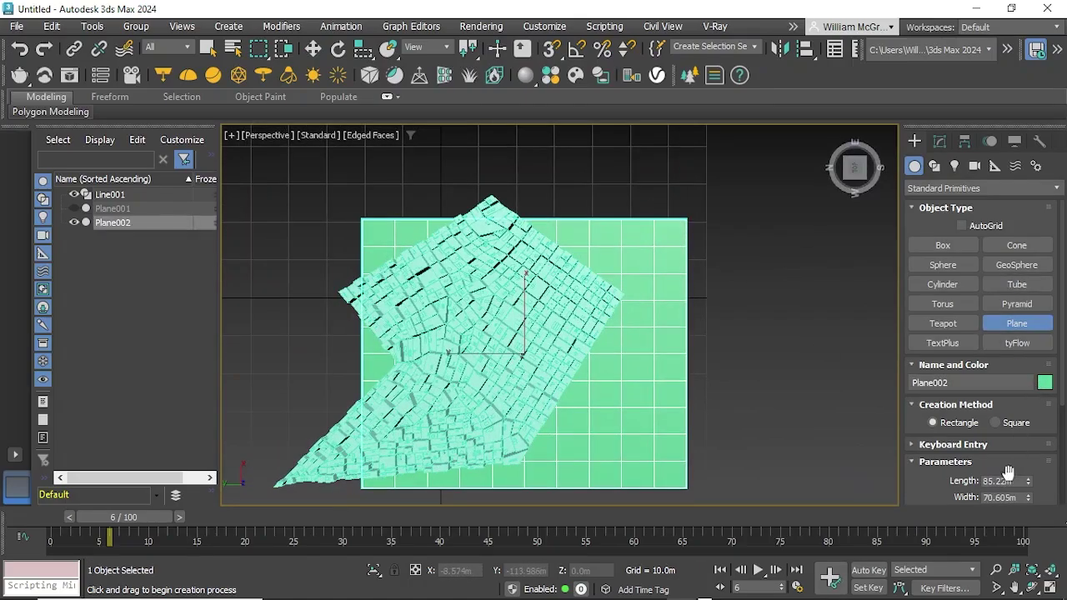
Set the new plane's width to 50 m and its length to 85 m.
{"action": "left_click_drag", "start_coordinate": [1009, 497], "coordinate": [959, 495]}
{"action": "type", "text": "505"}
{"action": "key", "text": "Return"}
{"action": "type", "text": "5"}
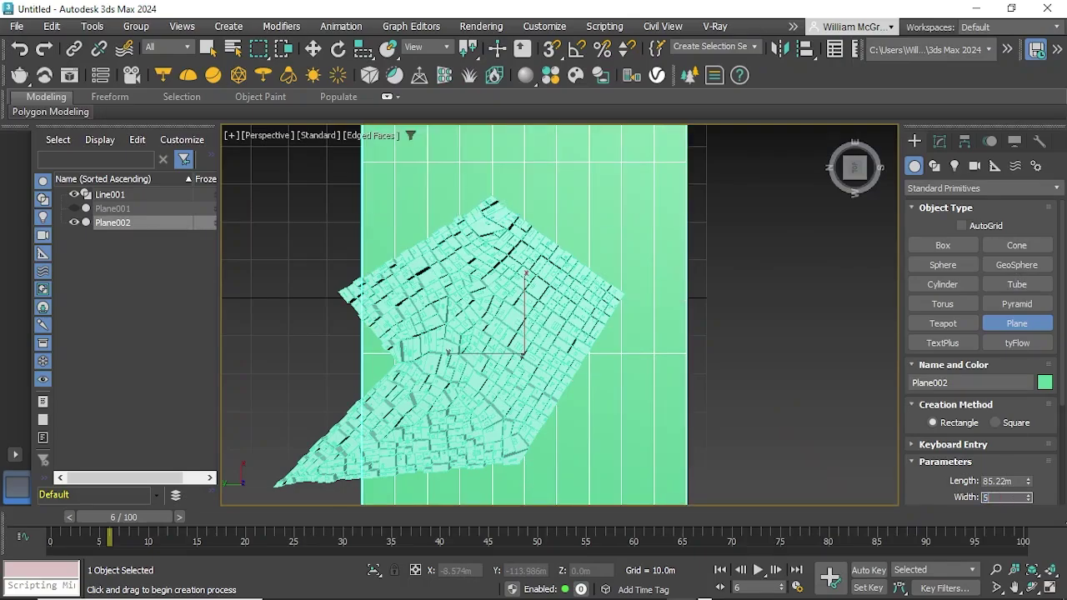
{"action": "type", "text": "0"}
{"action": "key", "text": "Return"}
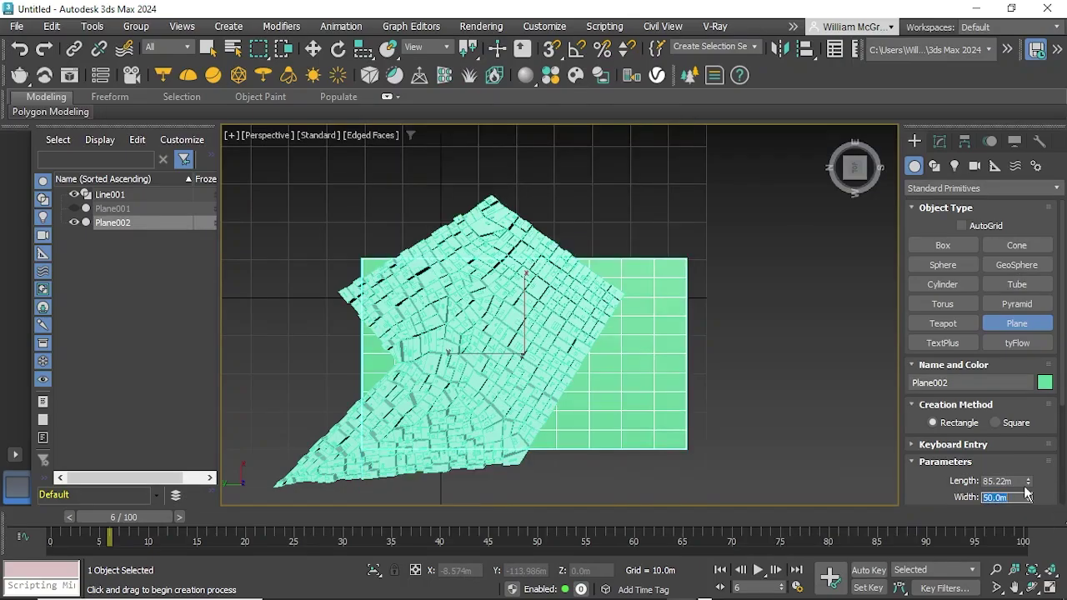
{"action": "left_click_drag", "start_coordinate": [1007, 481], "coordinate": [910, 473]}
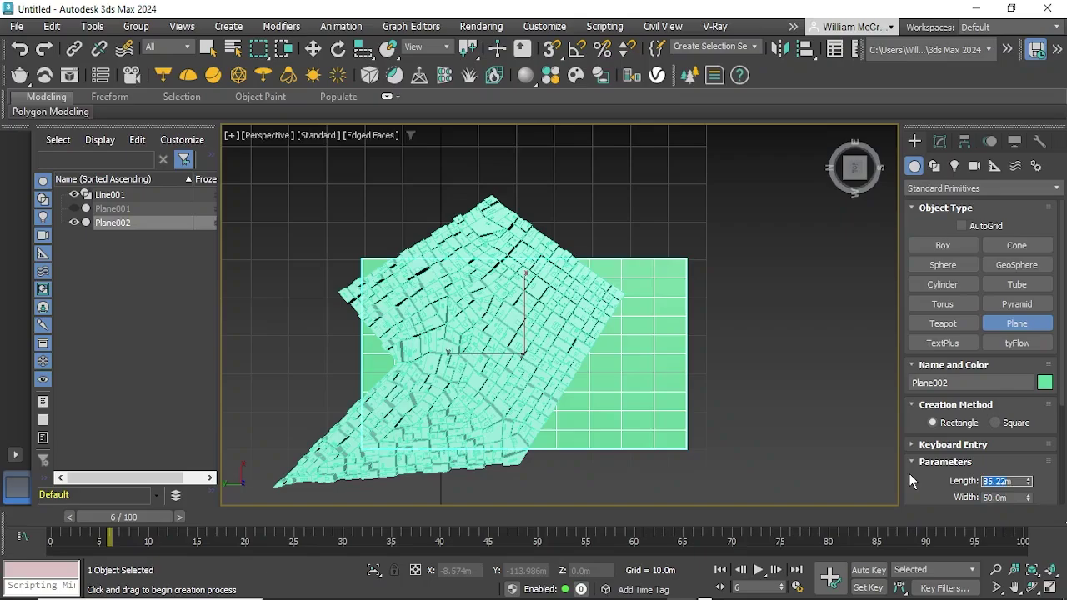
{"action": "type", "text": "85"}
{"action": "key", "text": "Return"}
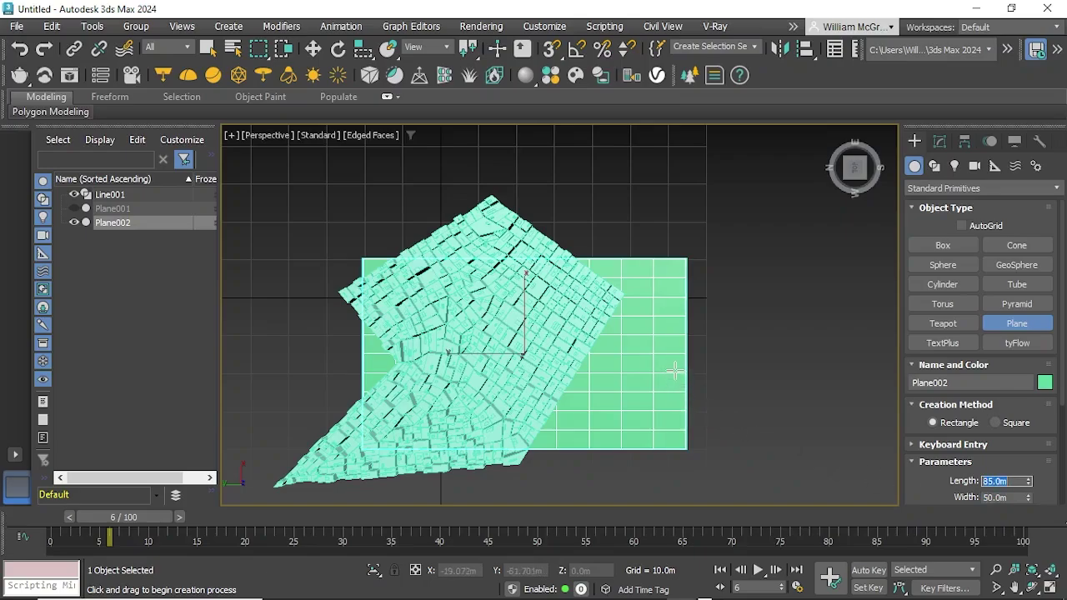
Move the plane along the Y axis to about -116 m, clear of the city mesh.
{"action": "middle_click_drag", "start_coordinate": [675, 371], "coordinate": [733, 290], "text": "alt"}
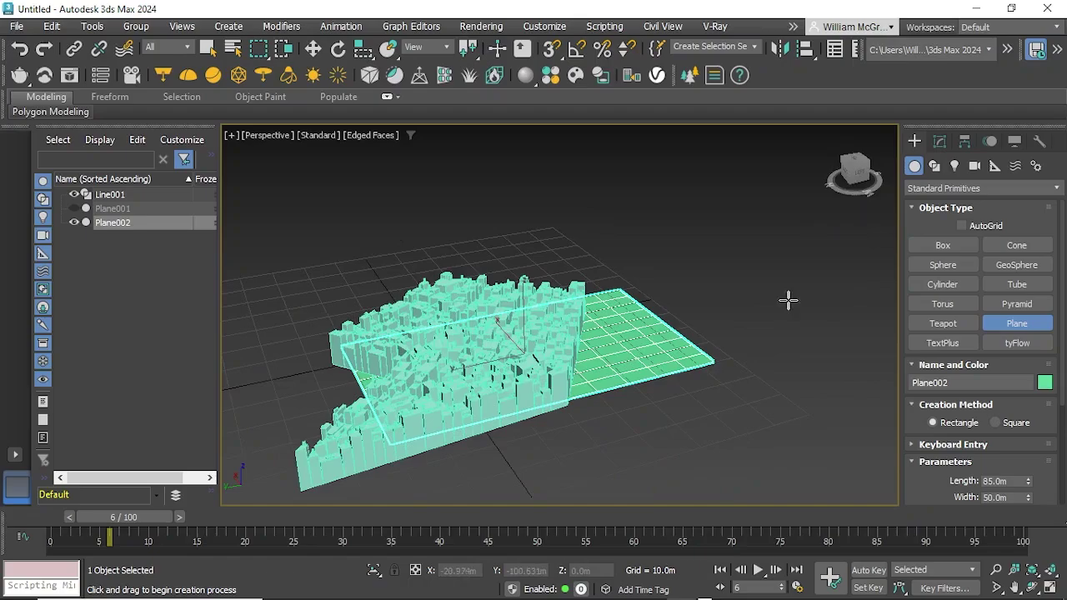
{"action": "left_click", "coordinate": [941, 141]}
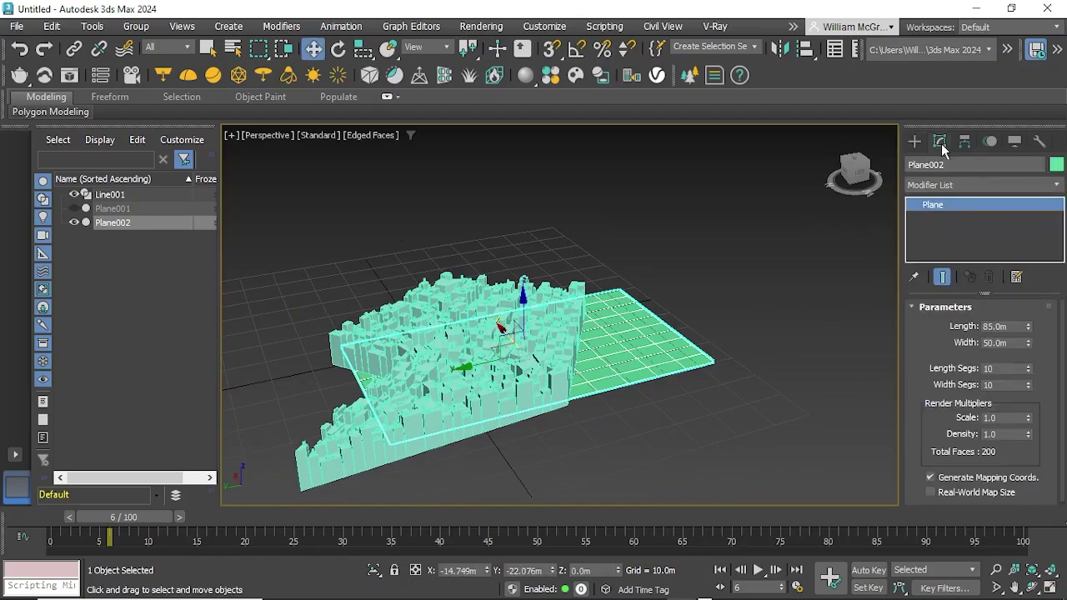
{"action": "left_click", "coordinate": [971, 185]}
{"action": "left_click", "coordinate": [468, 374]}
{"action": "left_click_drag", "start_coordinate": [480, 367], "coordinate": [753, 325]}
{"action": "middle_click_drag", "start_coordinate": [753, 324], "coordinate": [542, 362]}
Add an Edit Poly modifier to the plane.
{"action": "left_click", "coordinate": [931, 180]}
{"action": "type", "text": "edi"}
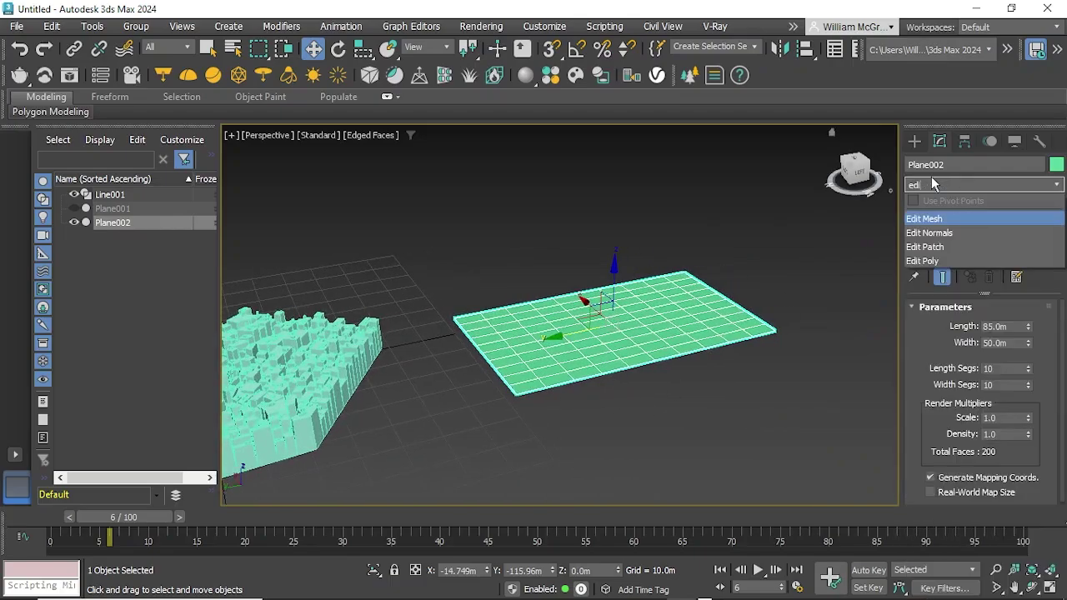
{"action": "key", "text": "Down"}
{"action": "key", "text": "Down"}
{"action": "key", "text": "Down"}
{"action": "key", "text": "Return"}
{"action": "key", "text": "Return"}
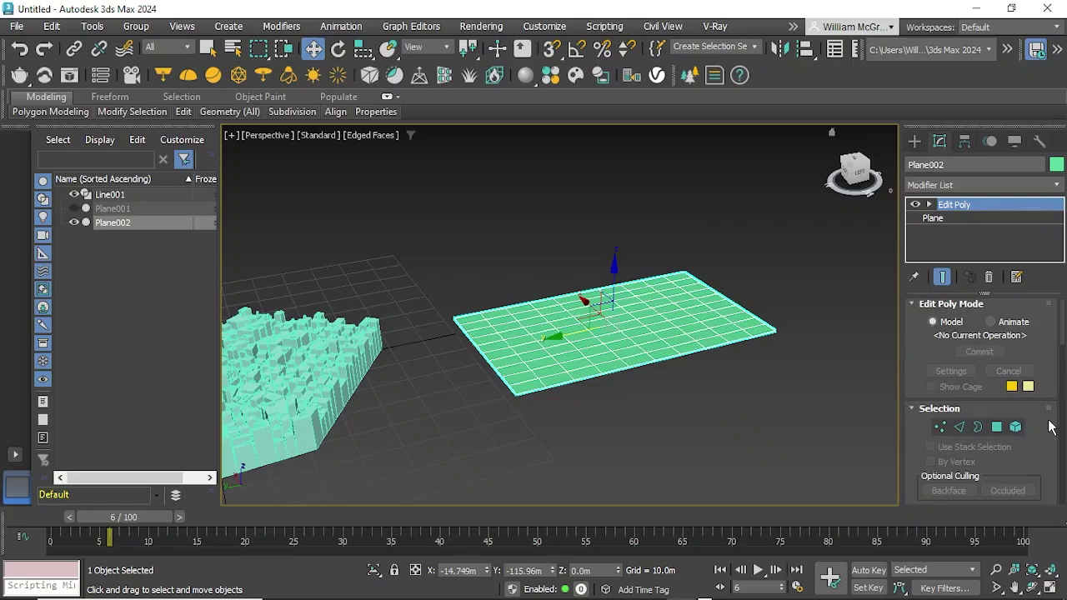
Switch the plane's Edit Poly modifier to edge level and turn on soft selection.
{"action": "scroll", "coordinate": [1050, 427], "scroll_direction": "down", "scroll_amount": 2}
{"action": "left_click", "coordinate": [959, 381]}
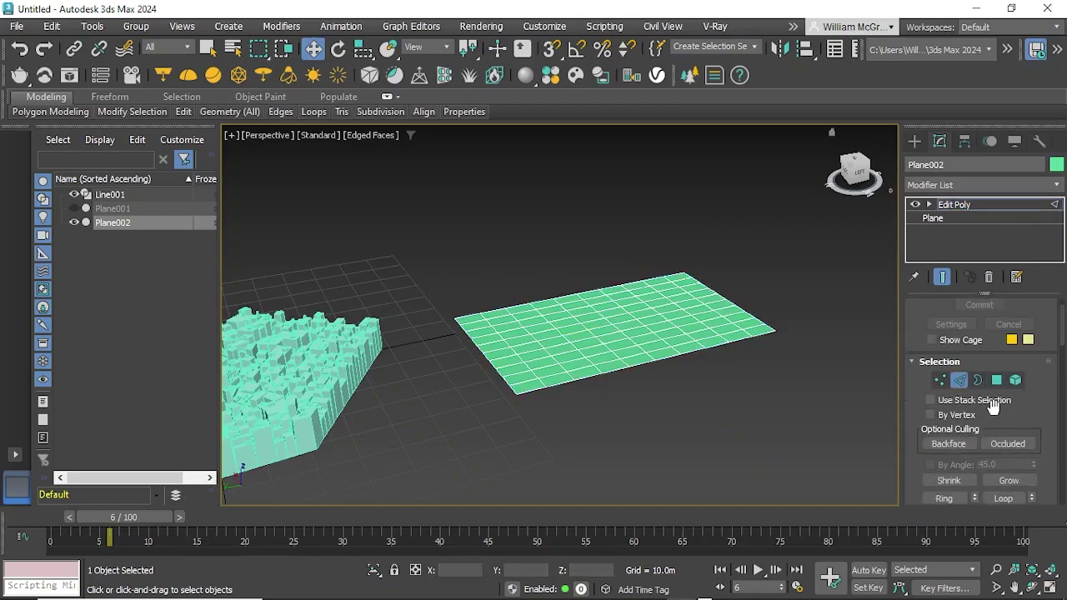
{"action": "scroll", "coordinate": [972, 408], "scroll_direction": "down", "scroll_amount": 5}
{"action": "scroll", "coordinate": [1050, 420], "scroll_direction": "down", "scroll_amount": 15}
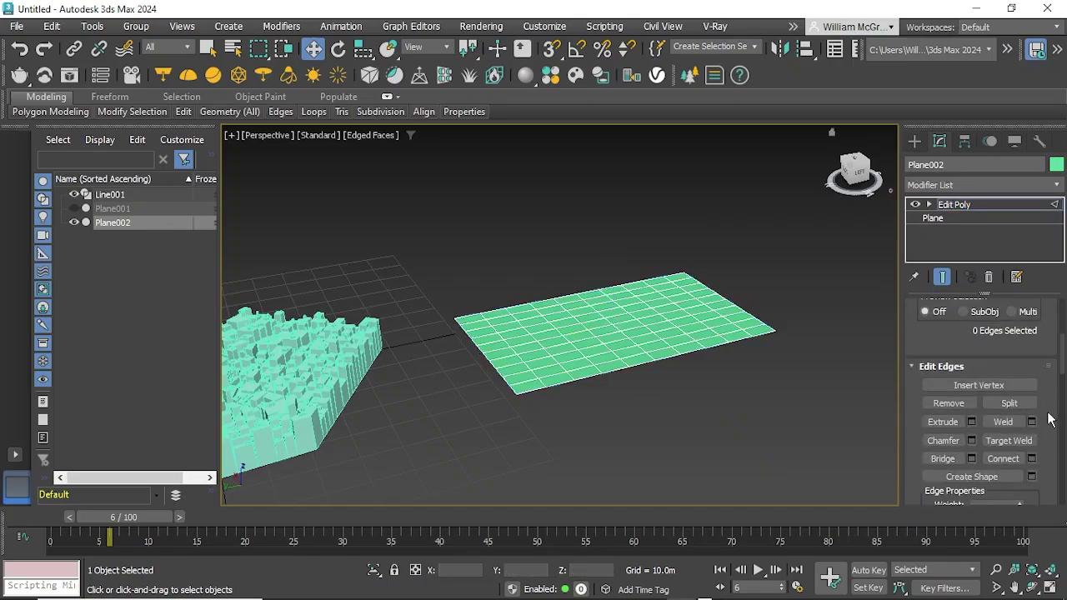
{"action": "scroll", "coordinate": [1049, 419], "scroll_direction": "down", "scroll_amount": 2}
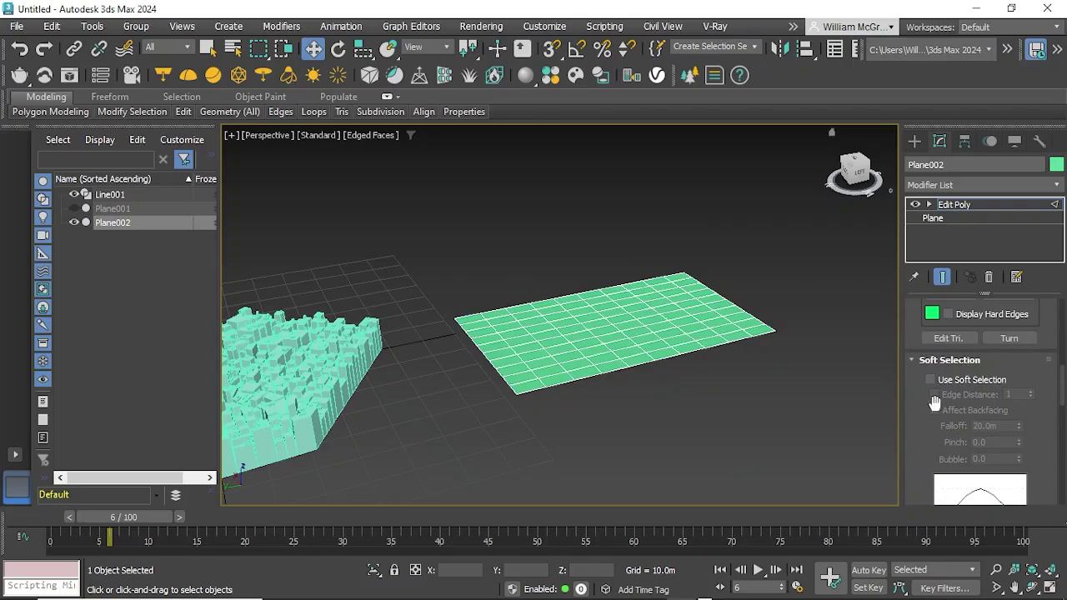
{"action": "left_click", "coordinate": [932, 379]}
Raise an edge near the plane's far end to about 6 m and an edge near its middle to about 17.6 m.
{"action": "left_click", "coordinate": [712, 323]}
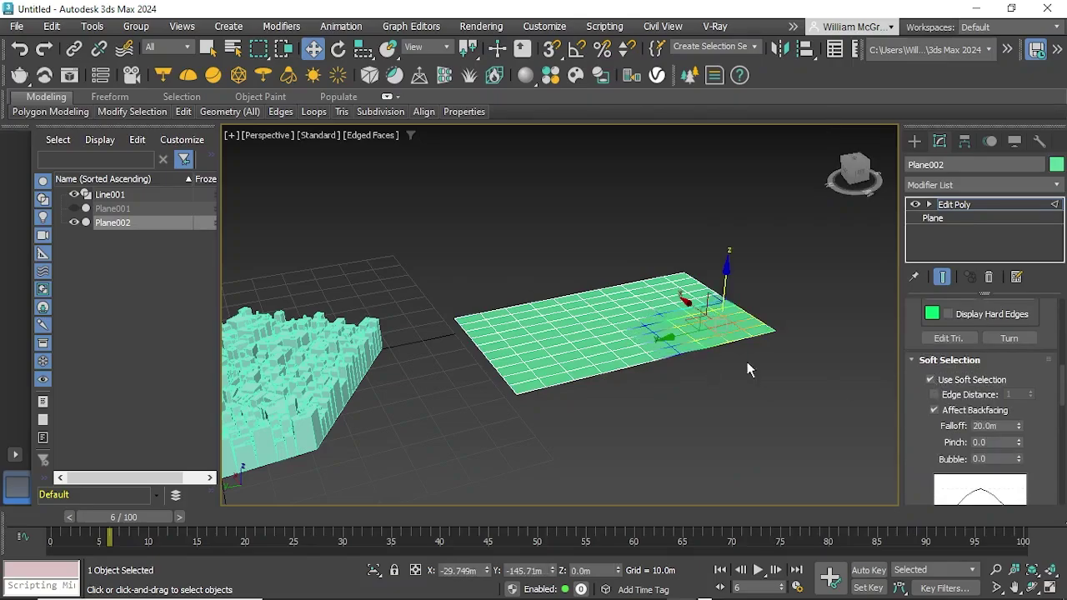
{"action": "left_click_drag", "start_coordinate": [726, 279], "coordinate": [738, 260]}
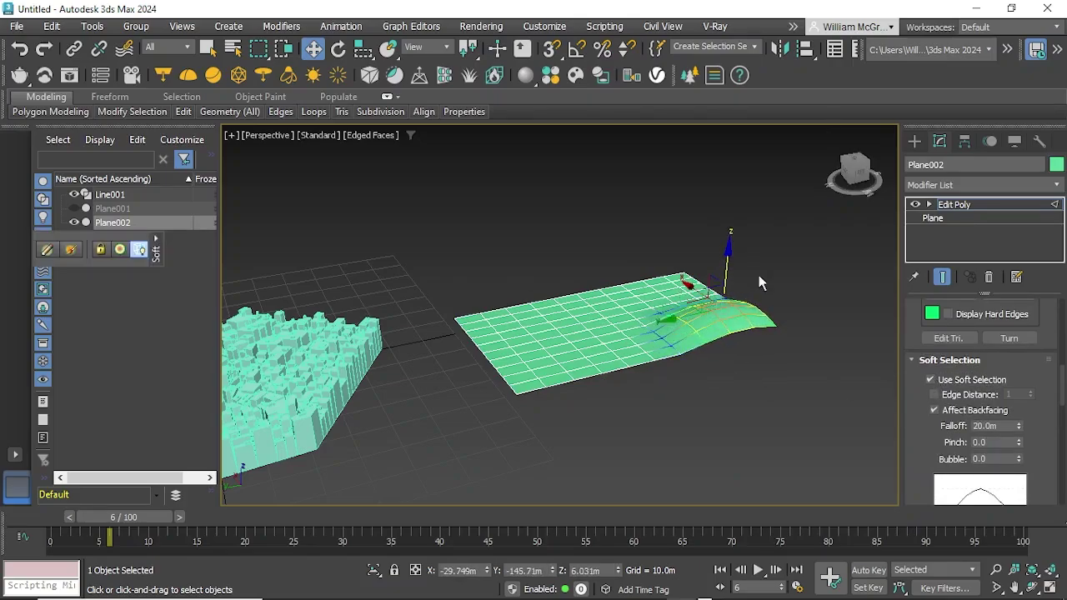
{"action": "left_click", "coordinate": [590, 347]}
{"action": "left_click_drag", "start_coordinate": [589, 300], "coordinate": [610, 234]}
{"action": "middle_click_drag", "start_coordinate": [790, 362], "coordinate": [724, 413], "text": "alt"}
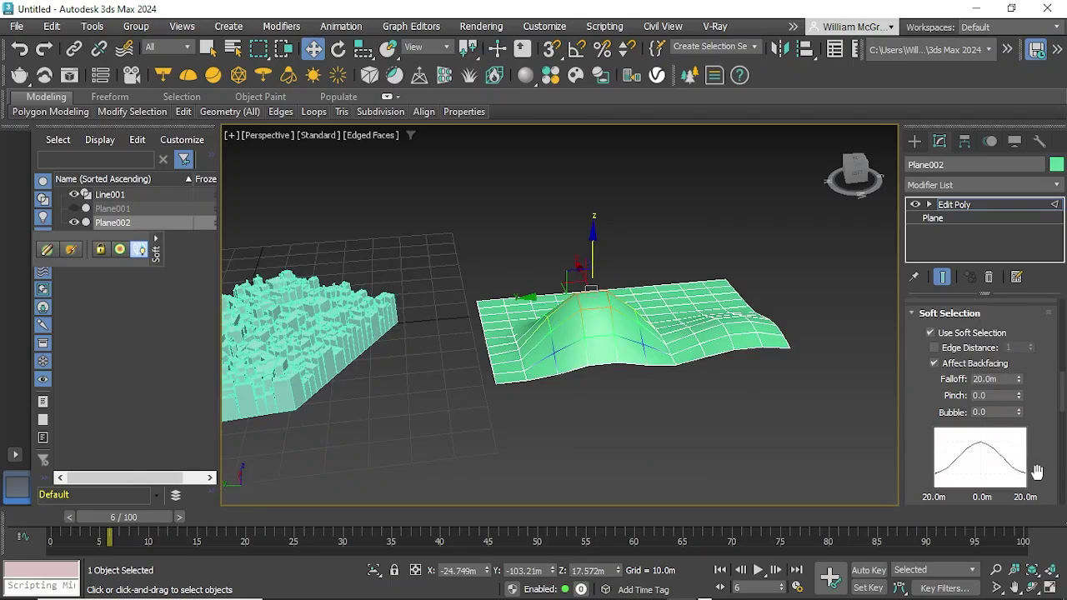
Set the soft selection falloff to 50 m.
{"action": "scroll", "coordinate": [1034, 469], "scroll_direction": "down", "scroll_amount": 2}
{"action": "left_click_drag", "start_coordinate": [988, 378], "coordinate": [962, 377]}
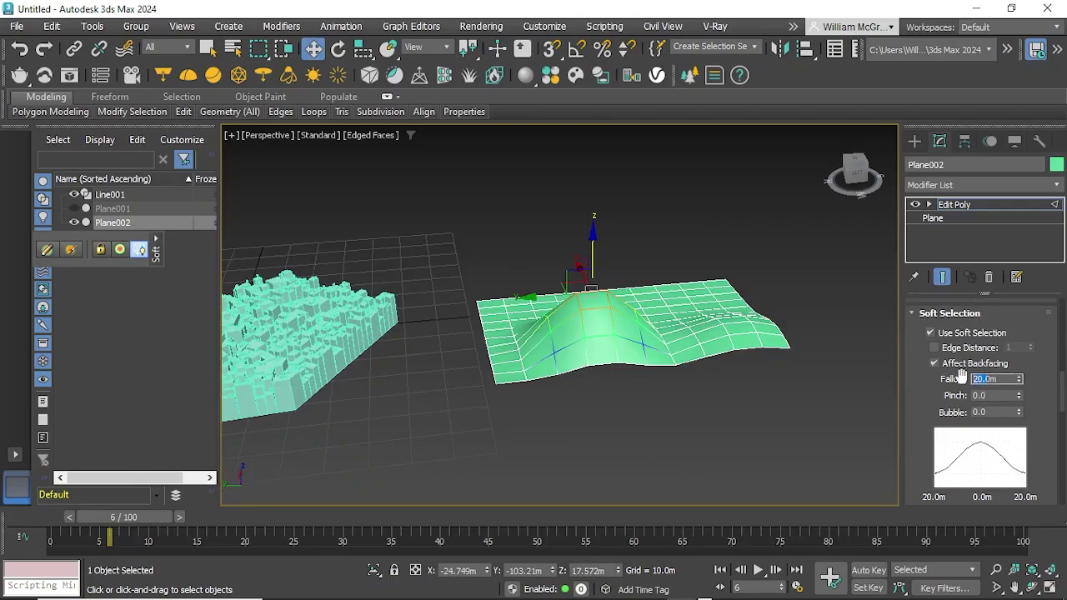
{"action": "type", "text": "50"}
{"action": "key", "text": "Return"}
{"action": "middle_click_drag", "start_coordinate": [855, 392], "coordinate": [734, 419], "text": "alt"}
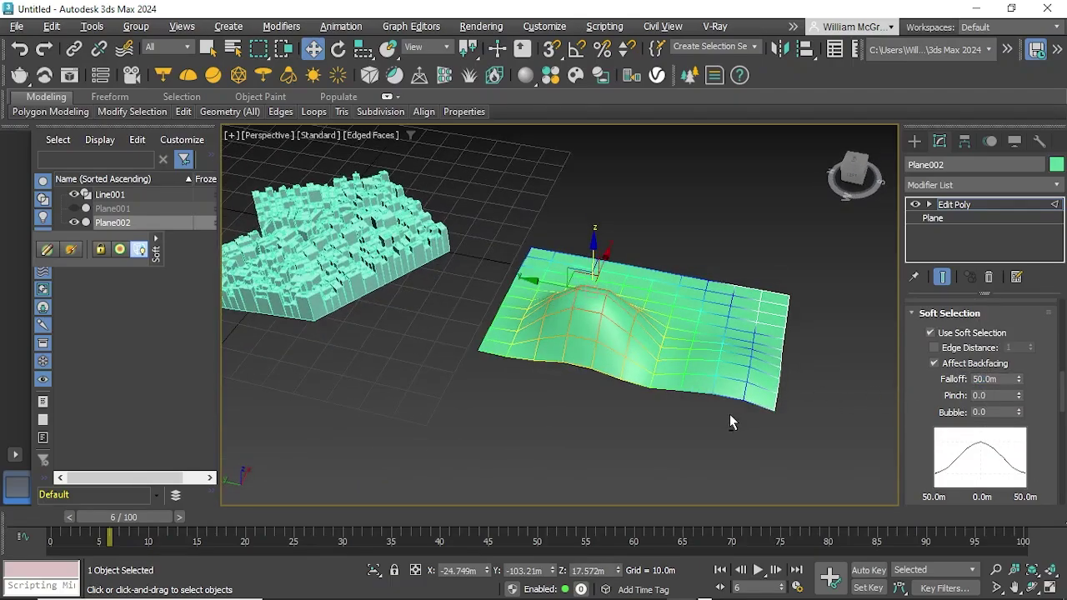
Set the soft selection falloff to 5 m and raise an edge near the plane's back side to about 9.9 m.
{"action": "left_click_drag", "start_coordinate": [987, 380], "coordinate": [927, 373]}
{"action": "type", "text": "50m"}
{"action": "type", "text": "5"}
{"action": "key", "text": "Return"}
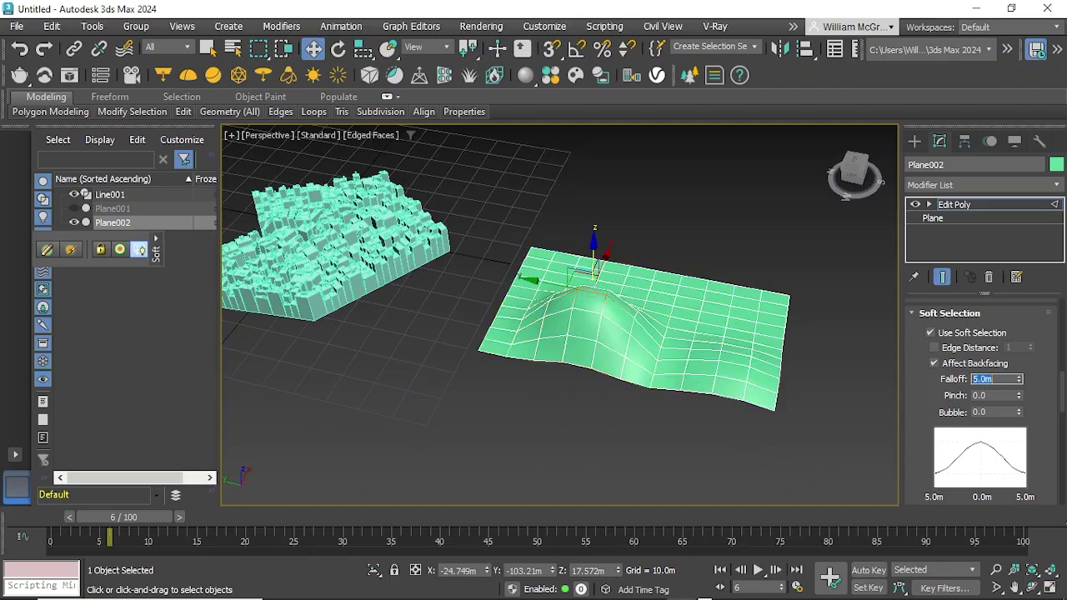
{"action": "left_click", "coordinate": [706, 300]}
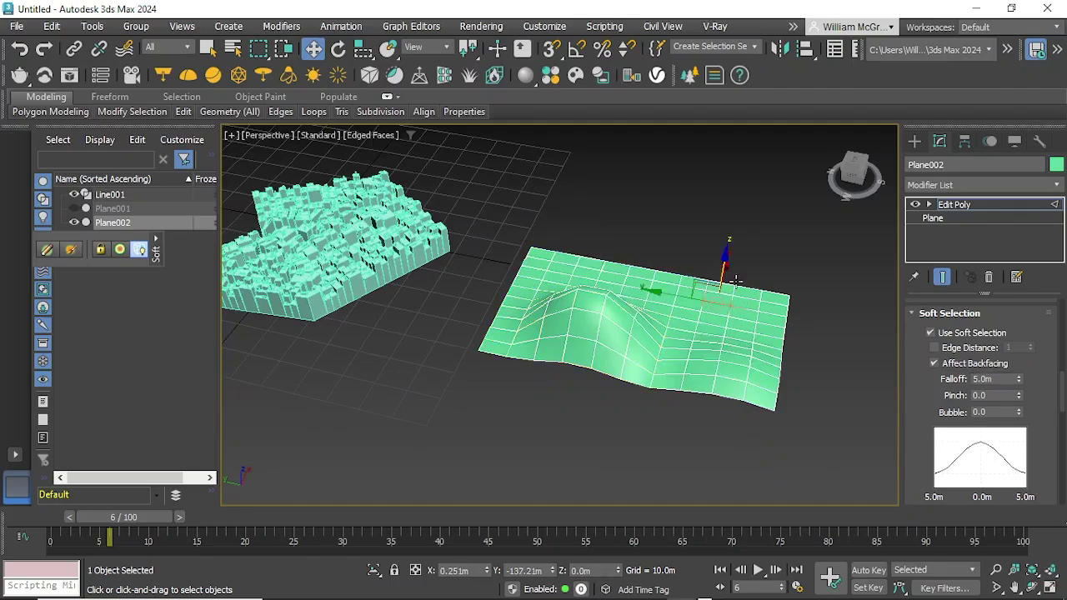
{"action": "left_click_drag", "start_coordinate": [727, 247], "coordinate": [738, 218]}
{"action": "middle_click_drag", "start_coordinate": [747, 298], "coordinate": [695, 325], "text": "alt"}
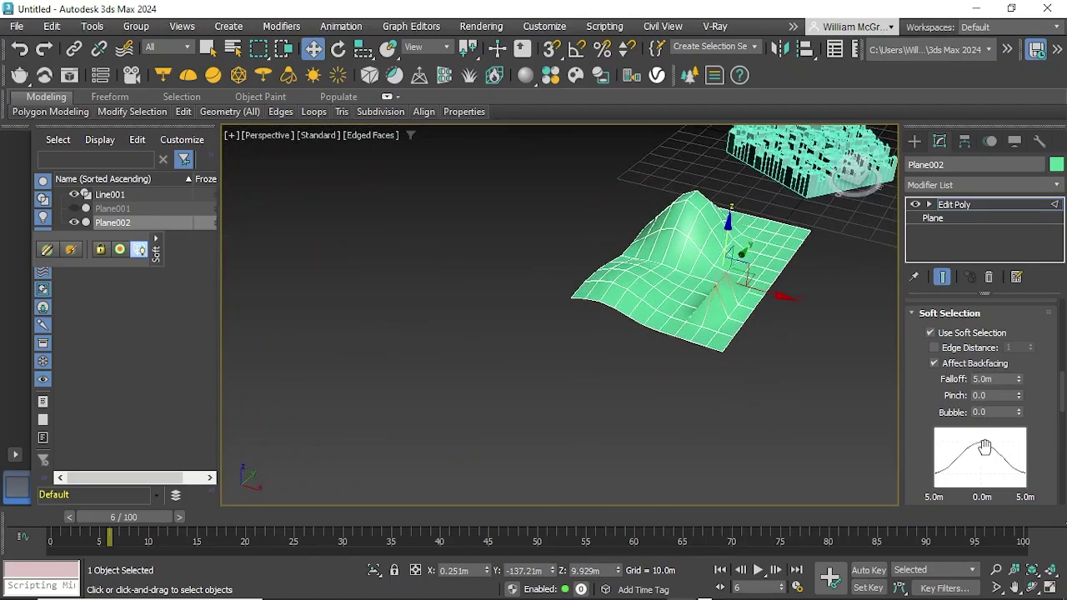
Set the soft selection pinch to 10 and raise an edge at the plane's city-facing end to about 10.8 m.
{"action": "left_click_drag", "start_coordinate": [982, 450], "coordinate": [983, 447]}
{"action": "left_click_drag", "start_coordinate": [999, 393], "coordinate": [934, 386]}
{"action": "type", "text": "10"}
{"action": "key", "text": "Return"}
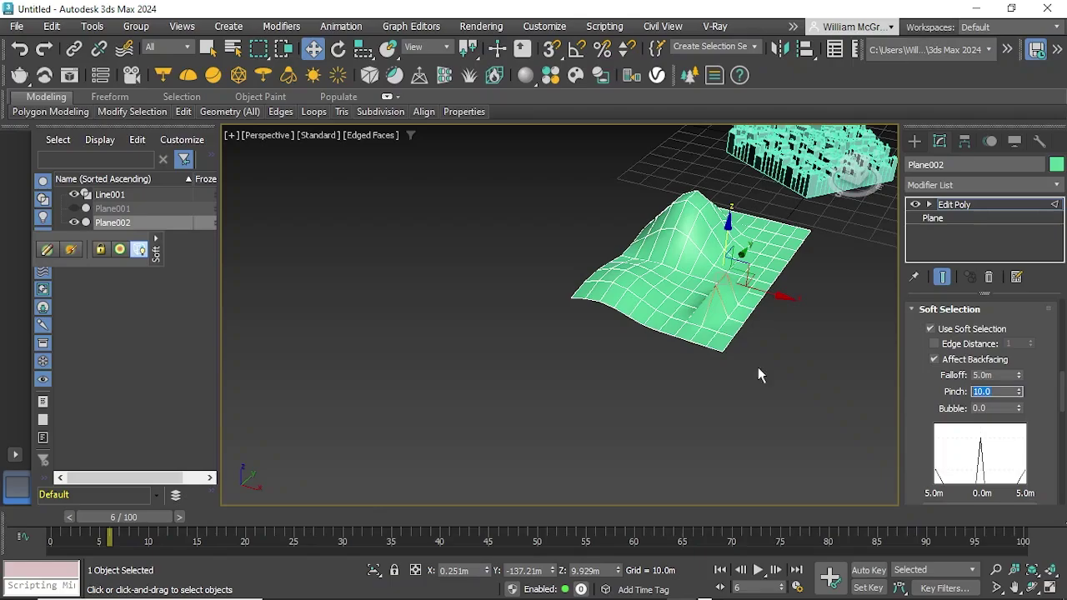
{"action": "middle_click_drag", "start_coordinate": [769, 248], "coordinate": [421, 404], "text": "alt"}
{"action": "left_click_drag", "start_coordinate": [609, 311], "coordinate": [614, 283]}
{"action": "middle_click_drag", "start_coordinate": [724, 357], "coordinate": [647, 362], "text": "alt"}
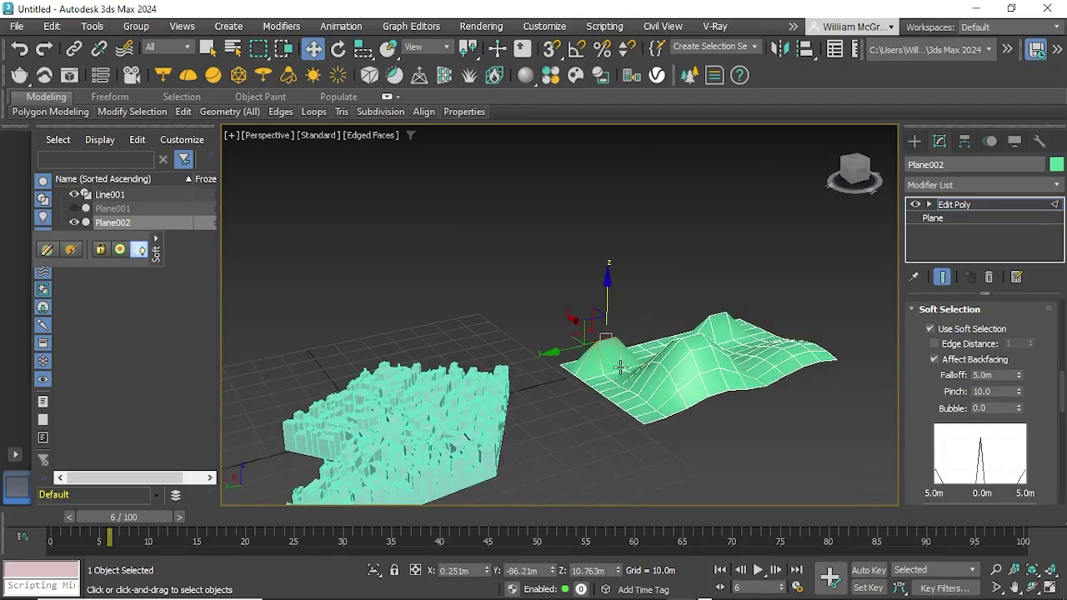
{"action": "left_click", "coordinate": [539, 288]}
{"action": "middle_click_drag", "start_coordinate": [628, 341], "coordinate": [588, 392], "text": "alt"}
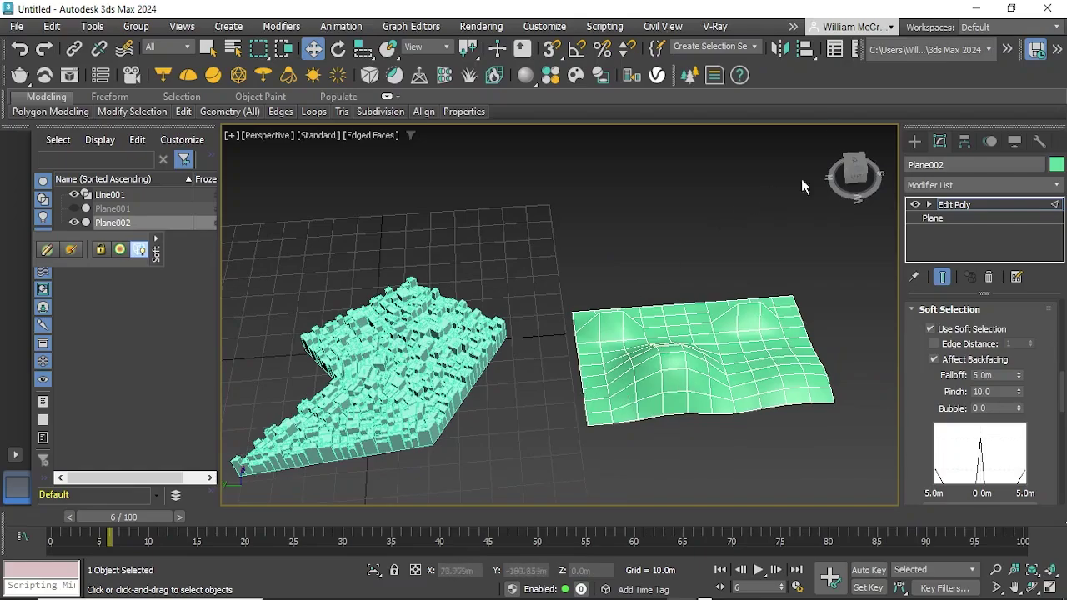
Create a Conform space warp between the city mesh and the terrain plane, with the plane as its wrap-to object.
{"action": "left_click", "coordinate": [915, 141]}
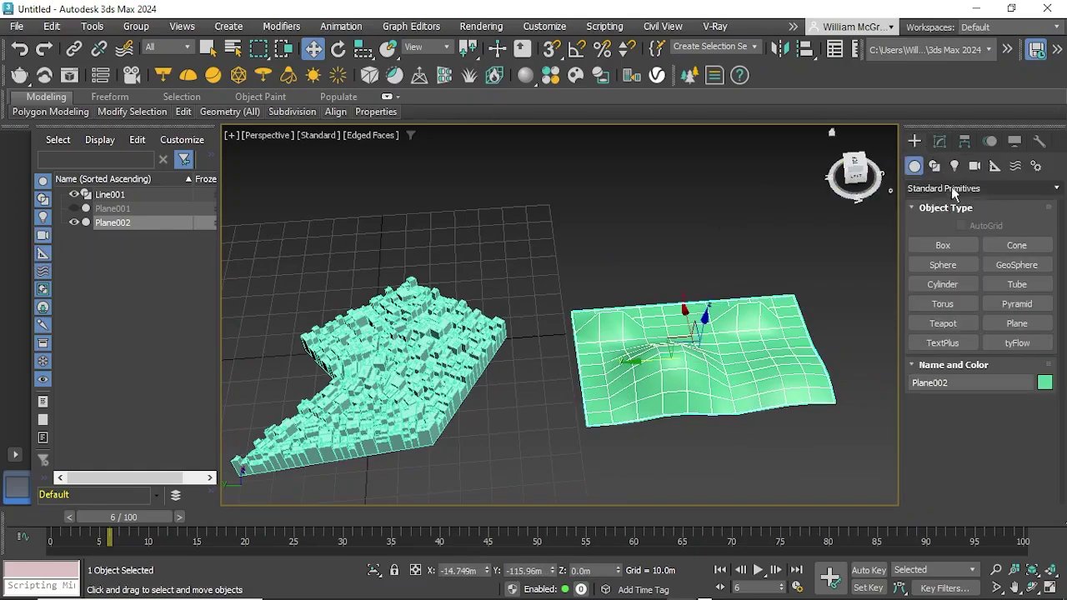
{"action": "left_click", "coordinate": [1016, 166]}
{"action": "left_click", "coordinate": [1003, 185]}
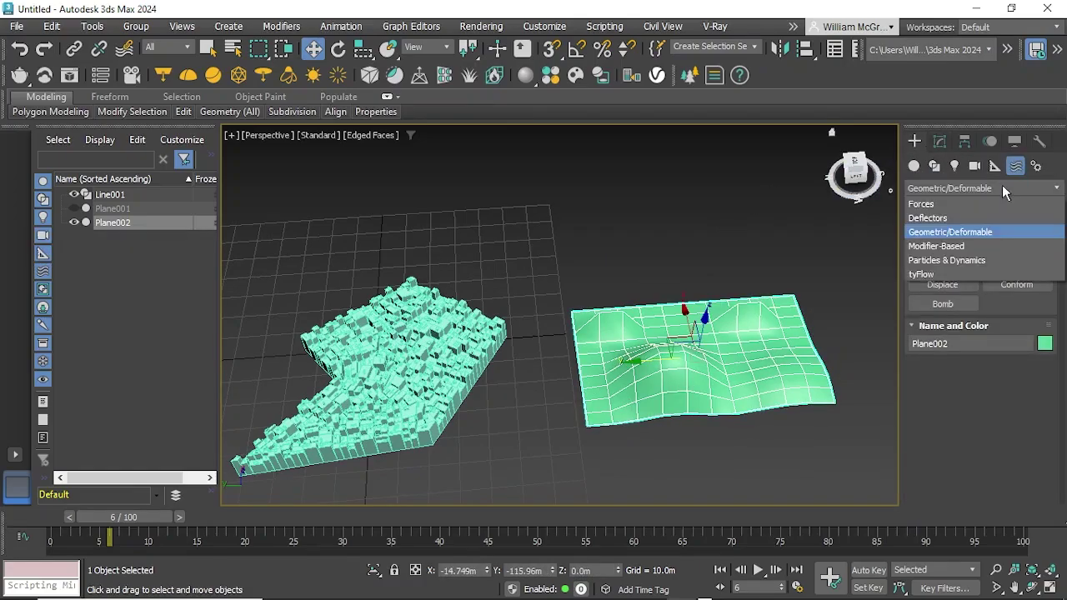
{"action": "left_click", "coordinate": [1006, 232]}
{"action": "left_click", "coordinate": [1016, 285]}
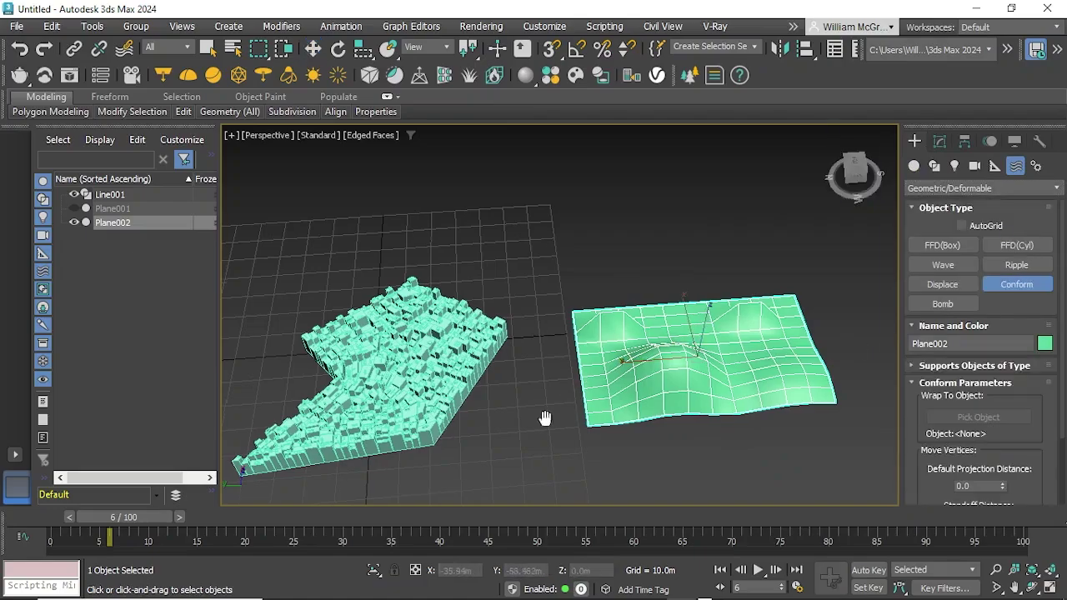
{"action": "middle_click_drag", "start_coordinate": [544, 418], "coordinate": [582, 396]}
{"action": "left_click_drag", "start_coordinate": [593, 377], "coordinate": [574, 415]}
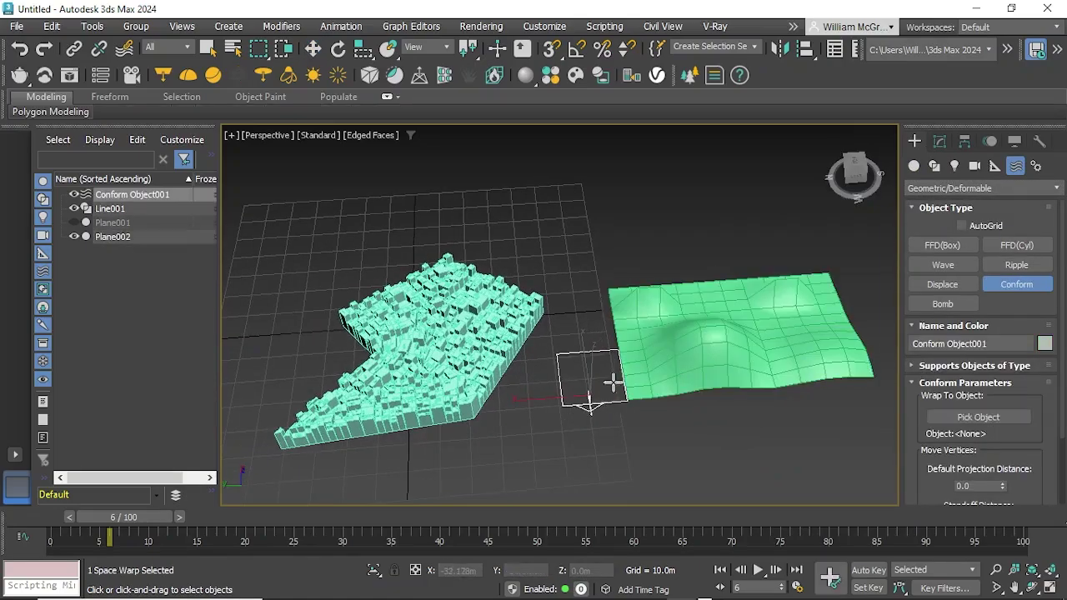
{"action": "left_click", "coordinate": [1025, 418]}
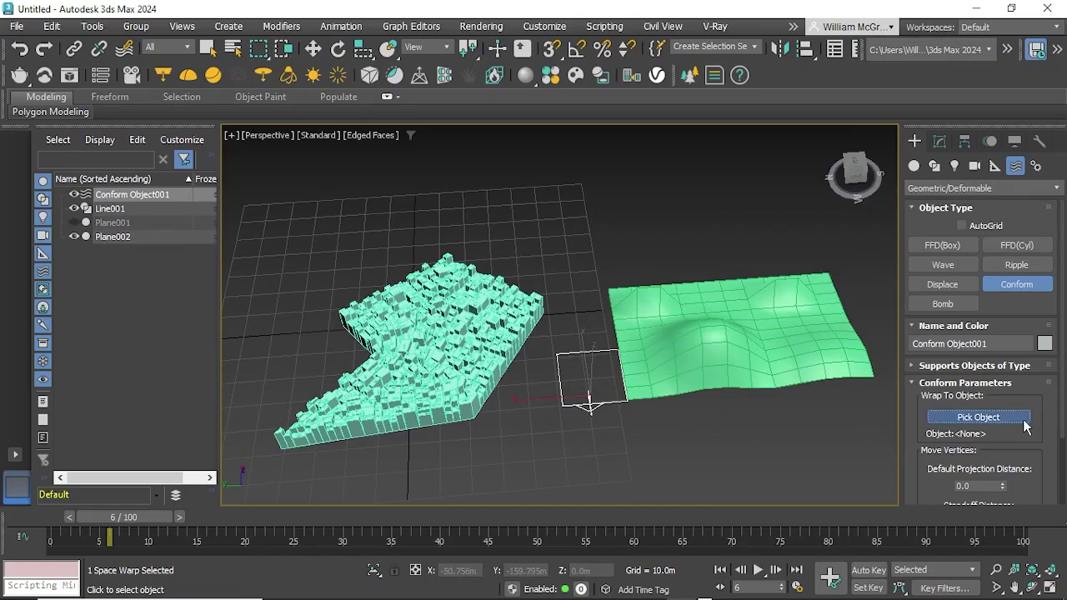
{"action": "left_click", "coordinate": [724, 357]}
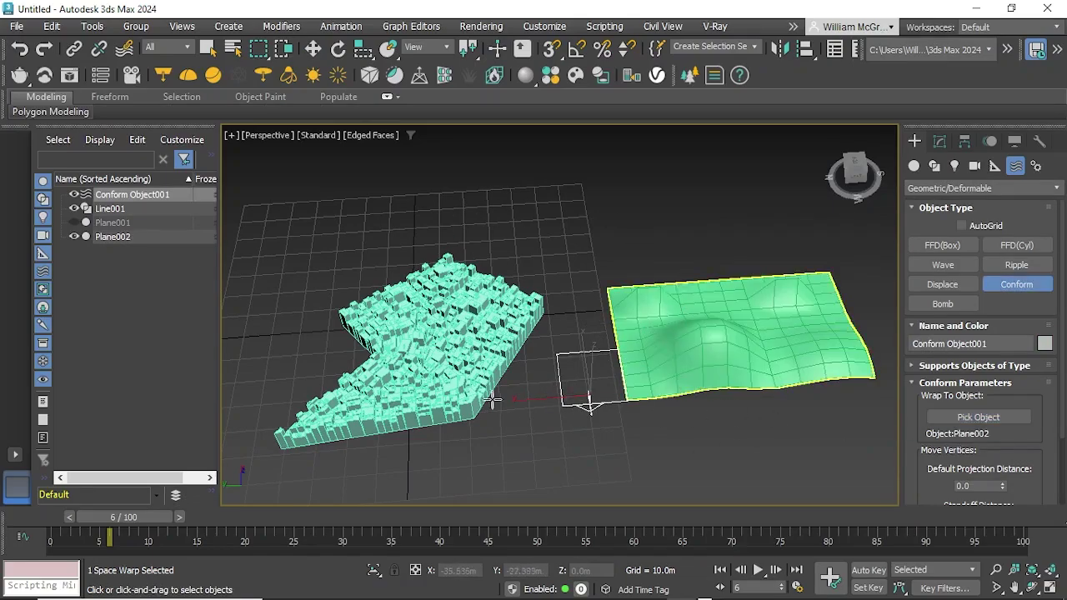
Bind the city mesh to the Conform space warp.
{"action": "key", "text": "w"}
{"action": "left_click", "coordinate": [497, 331]}
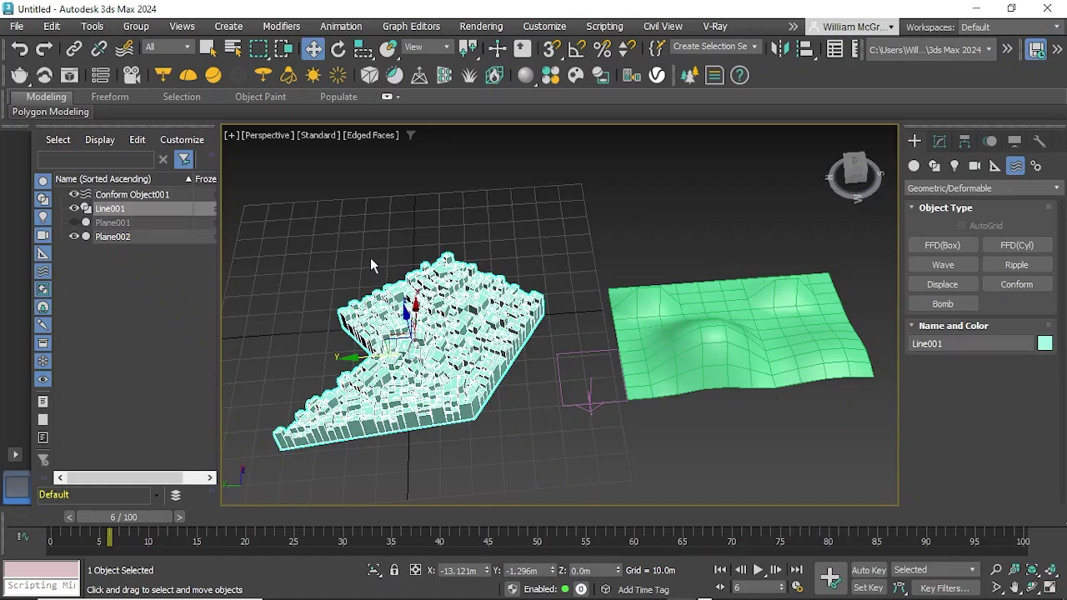
{"action": "left_click", "coordinate": [125, 50]}
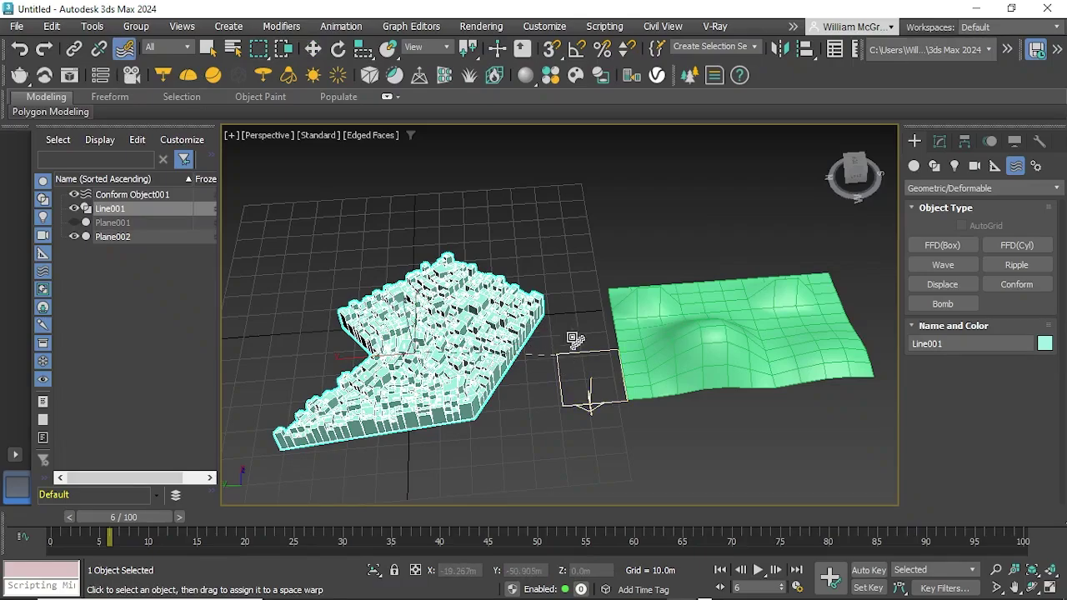
Move the terrain plane along the Y axis to about -15.6 m so it overlaps the city mesh.
{"action": "left_click", "coordinate": [765, 357]}
{"action": "left_click", "coordinate": [315, 48]}
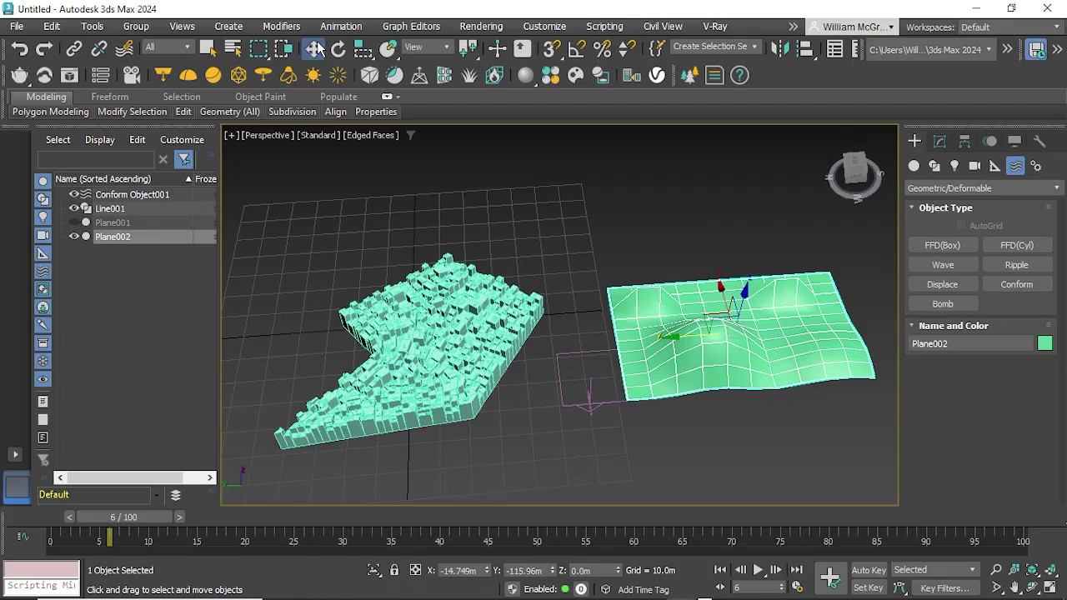
{"action": "middle_click_drag", "start_coordinate": [624, 346], "coordinate": [659, 320], "text": "alt"}
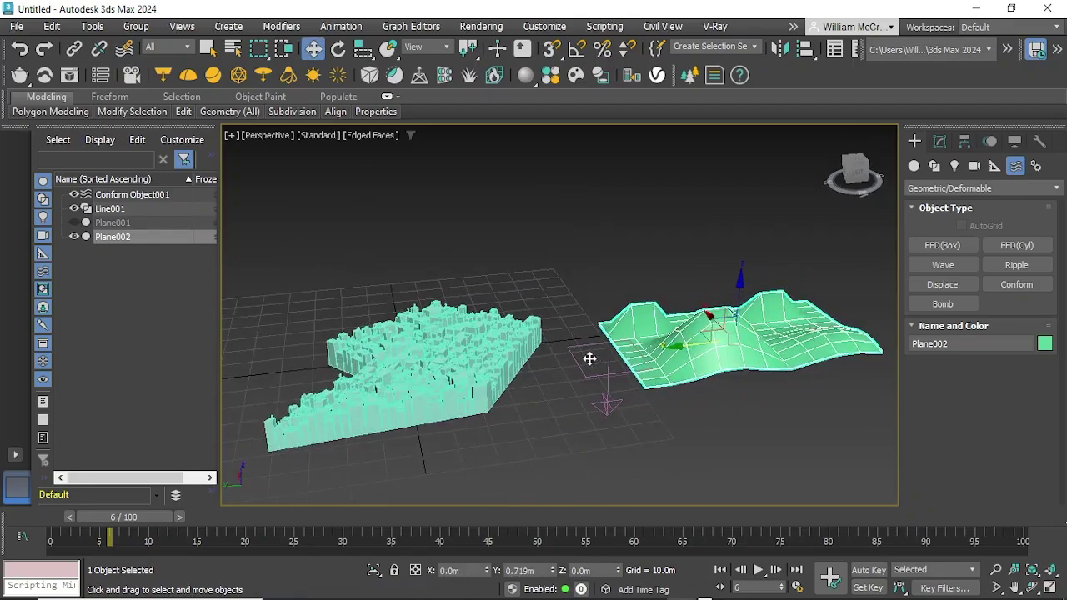
{"action": "left_click_drag", "start_coordinate": [590, 359], "coordinate": [381, 383]}
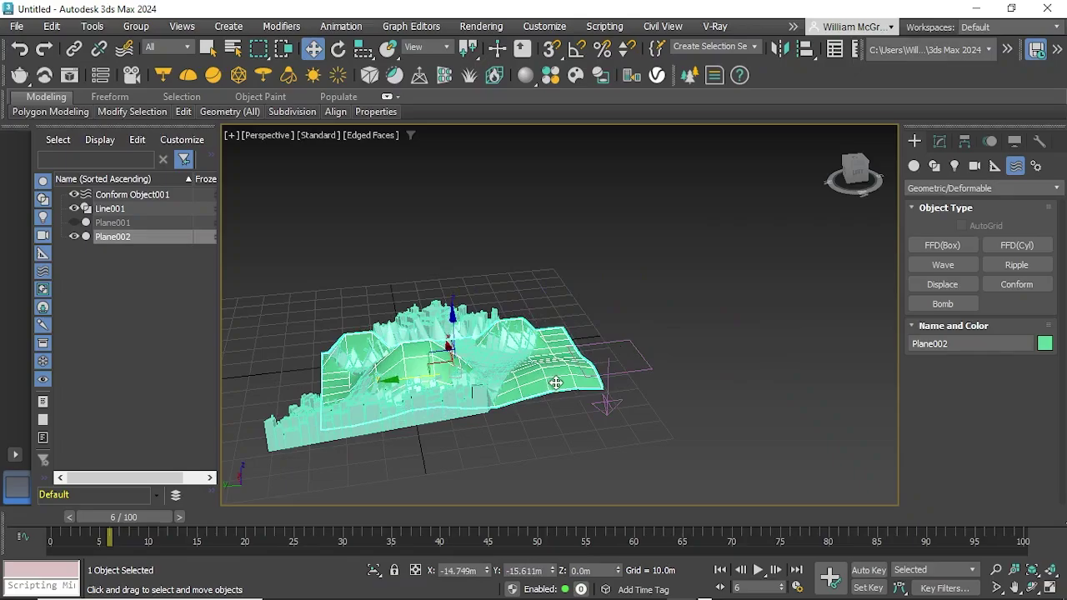
{"action": "middle_click_drag", "start_coordinate": [555, 382], "coordinate": [579, 367], "text": "alt"}
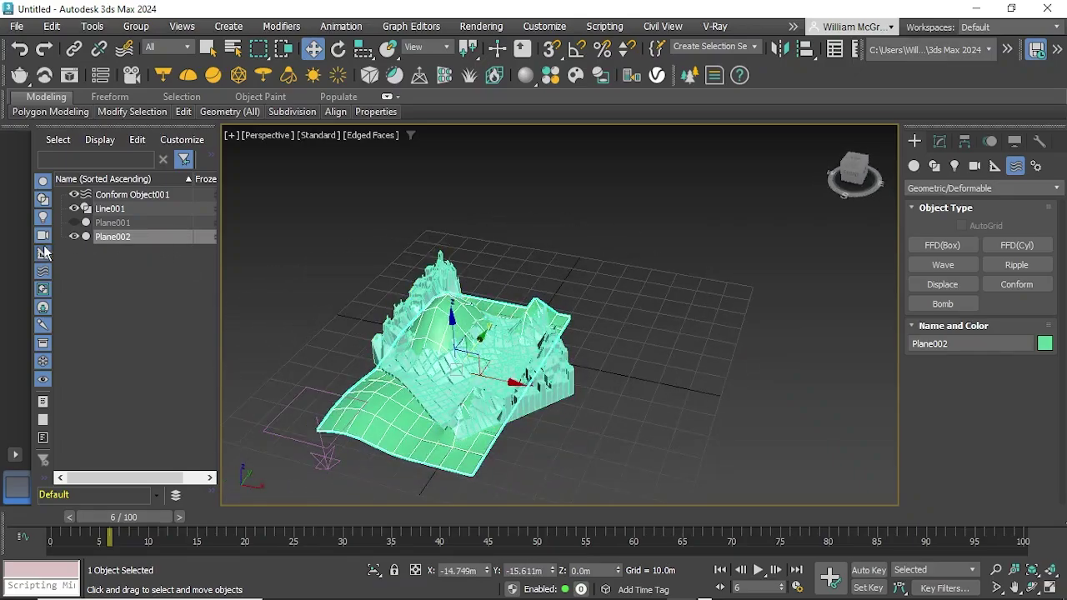
Hide the terrain plane to inspect the city mesh, and show and reselect the plane.
{"action": "left_click", "coordinate": [73, 238]}
{"action": "left_click", "coordinate": [684, 400]}
{"action": "middle_click_drag", "start_coordinate": [563, 411], "coordinate": [28, 229], "text": "alt"}
{"action": "scroll", "coordinate": [417, 453], "scroll_direction": "up", "scroll_amount": 3}
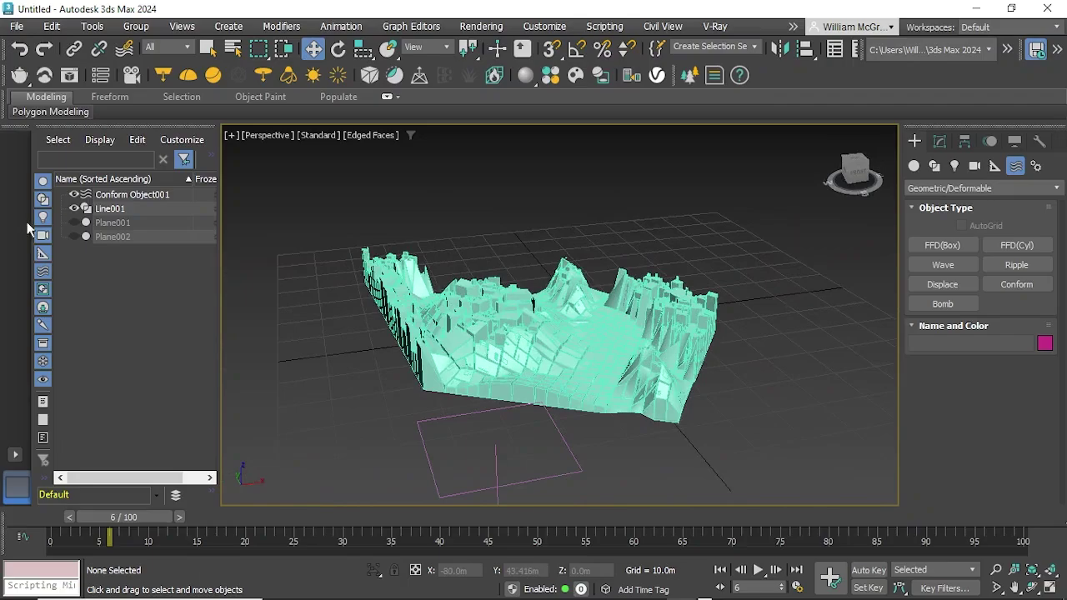
{"action": "left_click", "coordinate": [74, 236]}
{"action": "left_click", "coordinate": [113, 237]}
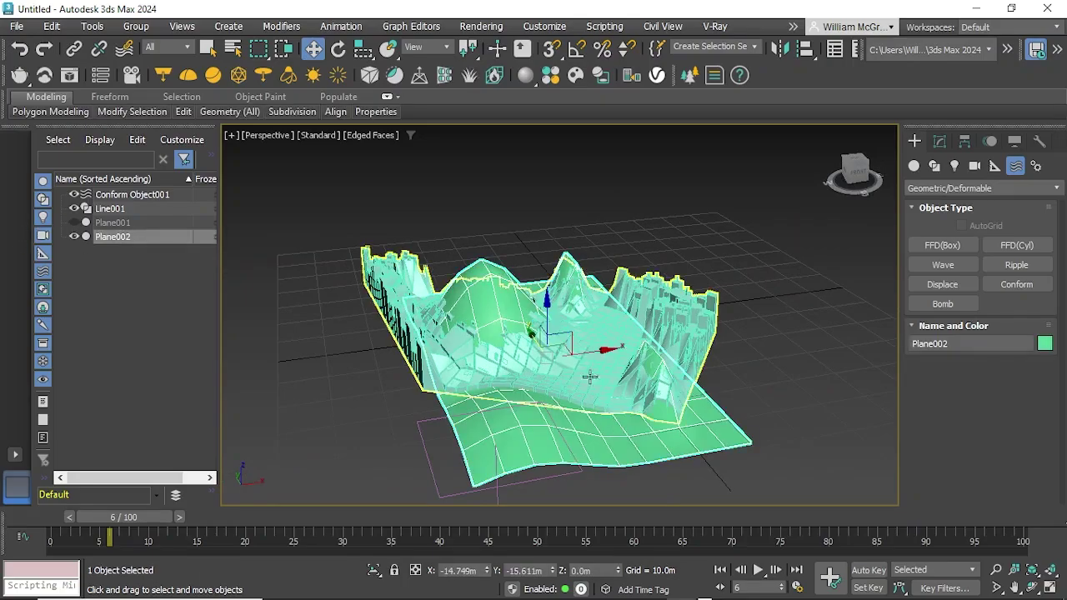
Try rotating the terrain plane about the Y axis by about -62.5° from the top view, and undo the rotation.
{"action": "middle_click_drag", "start_coordinate": [641, 356], "coordinate": [581, 370], "text": "alt"}
{"action": "left_click", "coordinate": [341, 51]}
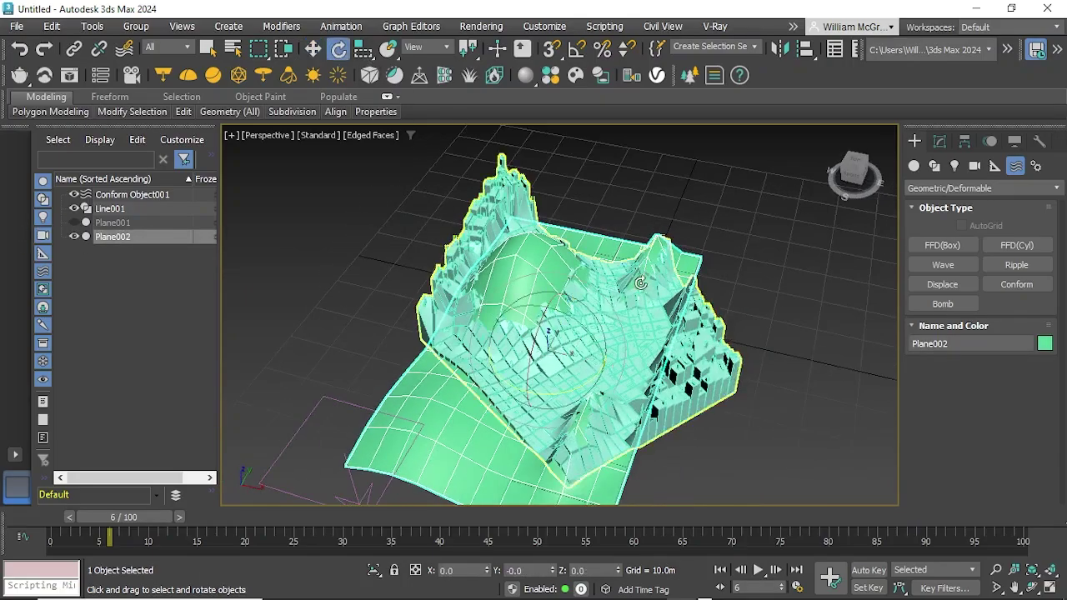
{"action": "left_click", "coordinate": [857, 163]}
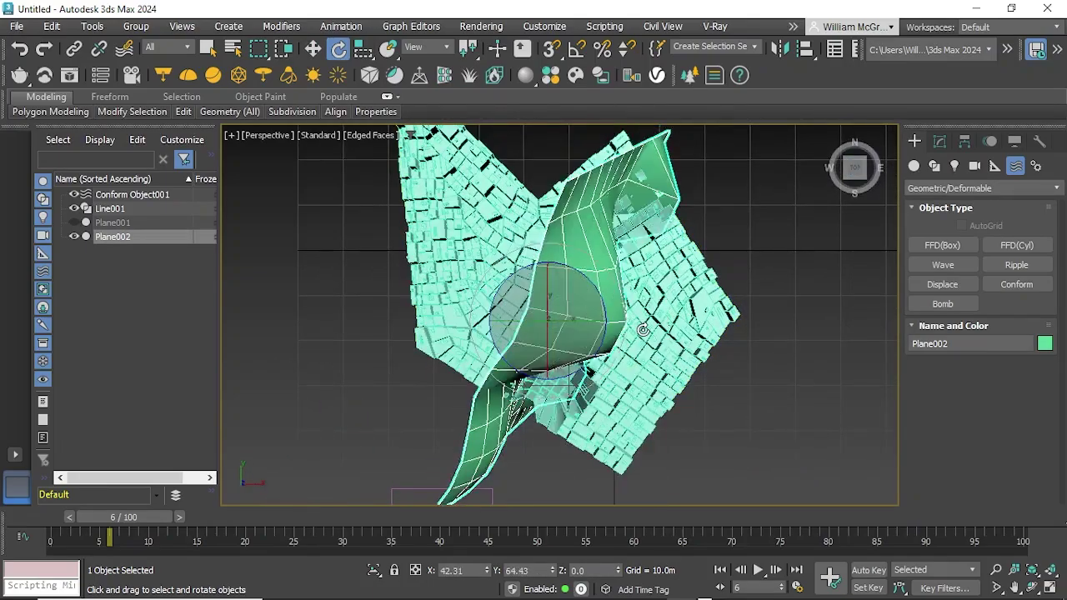
{"action": "left_click_drag", "start_coordinate": [643, 330], "coordinate": [500, 379]}
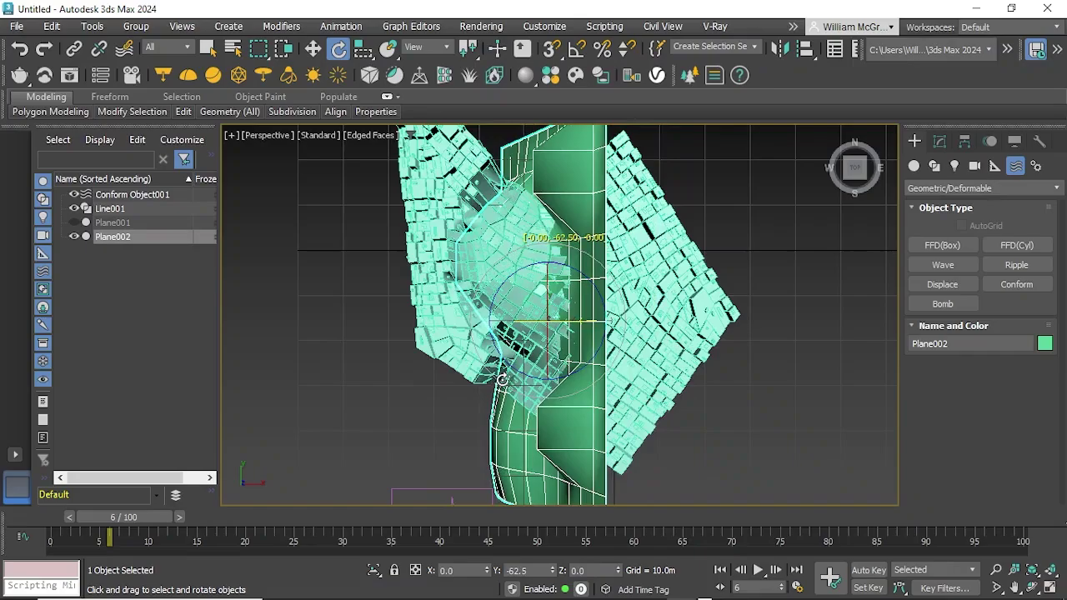
{"action": "key", "text": "ctrl+z"}
Try tilting the terrain plane freely by about 16.9° in X, 35.4° in Y and 5.4° in Z, and revert it.
{"action": "mouse_move", "coordinate": [578, 375]}
{"action": "left_mouse_down"}
{"action": "mouse_move", "coordinate": [589, 350]}
{"action": "mouse_move", "coordinate": [635, 334]}
{"action": "mouse_move", "coordinate": [604, 335]}
{"action": "left_mouse_up"}
{"action": "middle_click_drag", "start_coordinate": [684, 367], "coordinate": [744, 278], "text": "alt"}
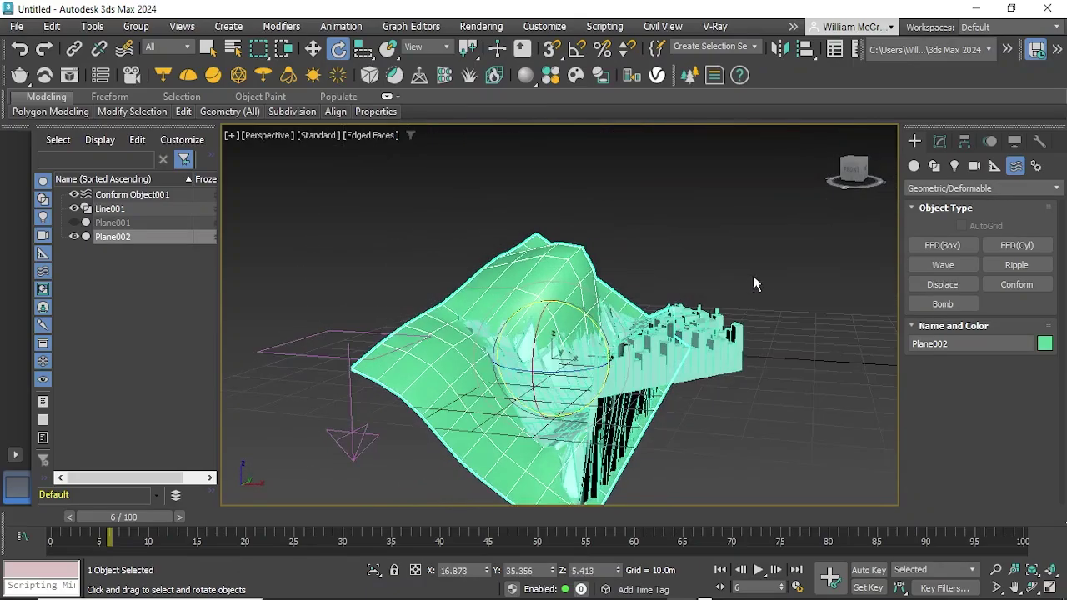
{"action": "left_click", "coordinate": [753, 278]}
{"action": "middle_click_drag", "start_coordinate": [697, 355], "coordinate": [729, 367], "text": "alt"}
{"action": "left_click", "coordinate": [729, 367]}
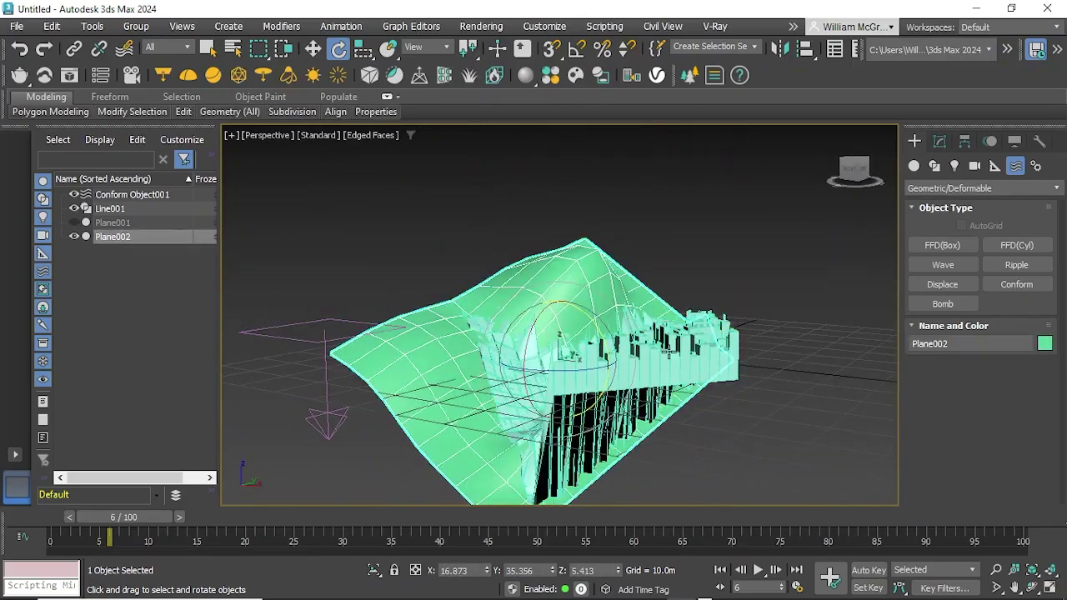
{"action": "left_click", "coordinate": [680, 425]}
{"action": "left_click", "coordinate": [543, 417]}
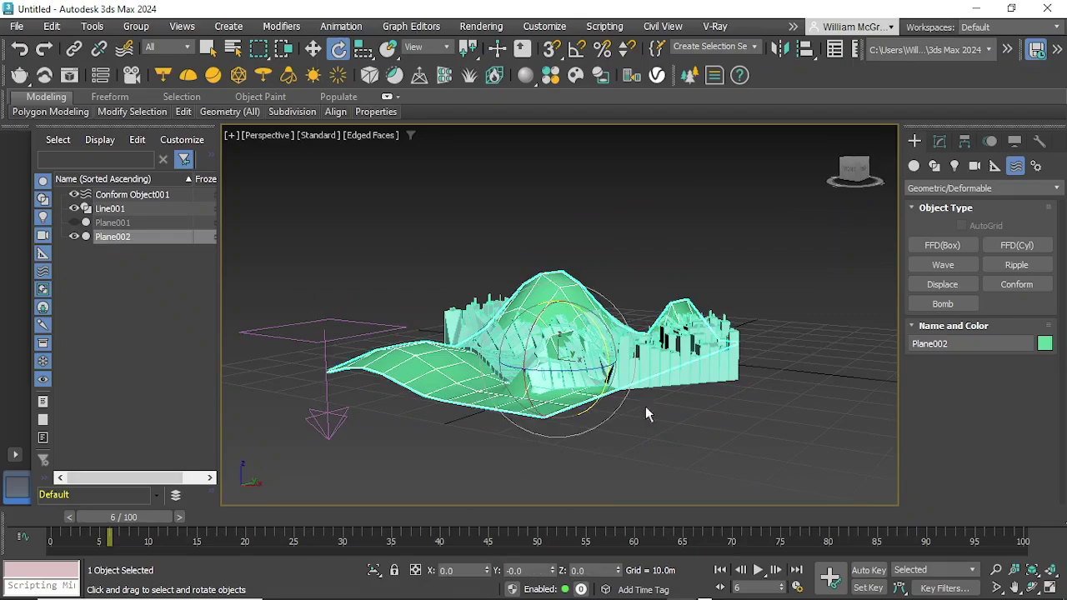
Rotate the terrain plane about its vertical Z axis under the city mesh and deselect it.
{"action": "middle_click_drag", "start_coordinate": [646, 406], "coordinate": [652, 407], "text": "alt"}
{"action": "left_click_drag", "start_coordinate": [583, 381], "coordinate": [776, 338]}
{"action": "left_click", "coordinate": [788, 338]}
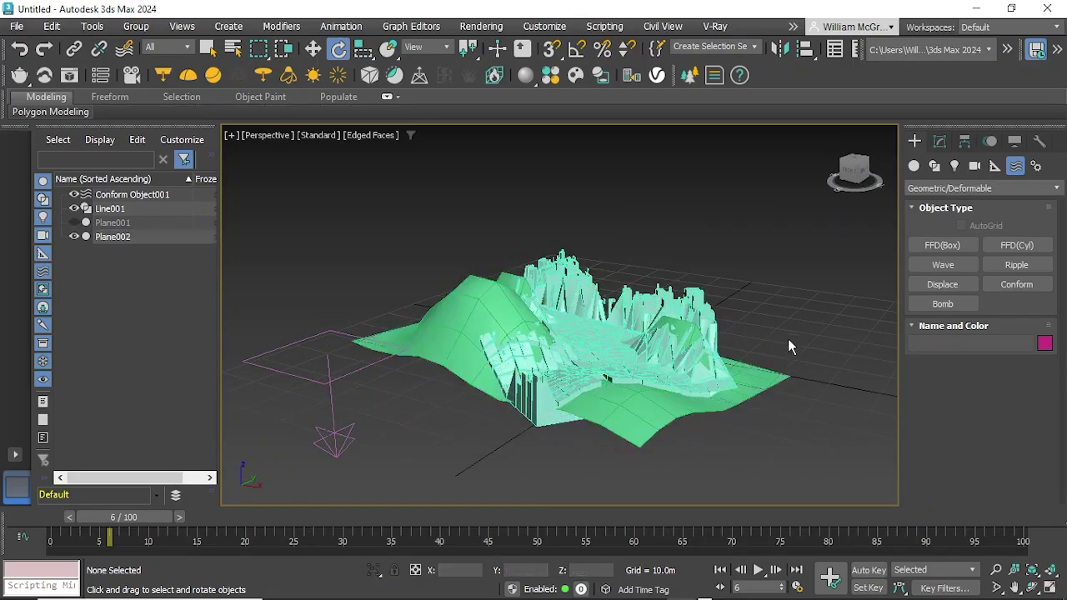
Hide the terrain plane to inspect the conformed city mesh from another angle, and show the plane again.
{"action": "left_click", "coordinate": [74, 237]}
{"action": "middle_click_drag", "start_coordinate": [756, 394], "coordinate": [669, 392], "text": "alt"}
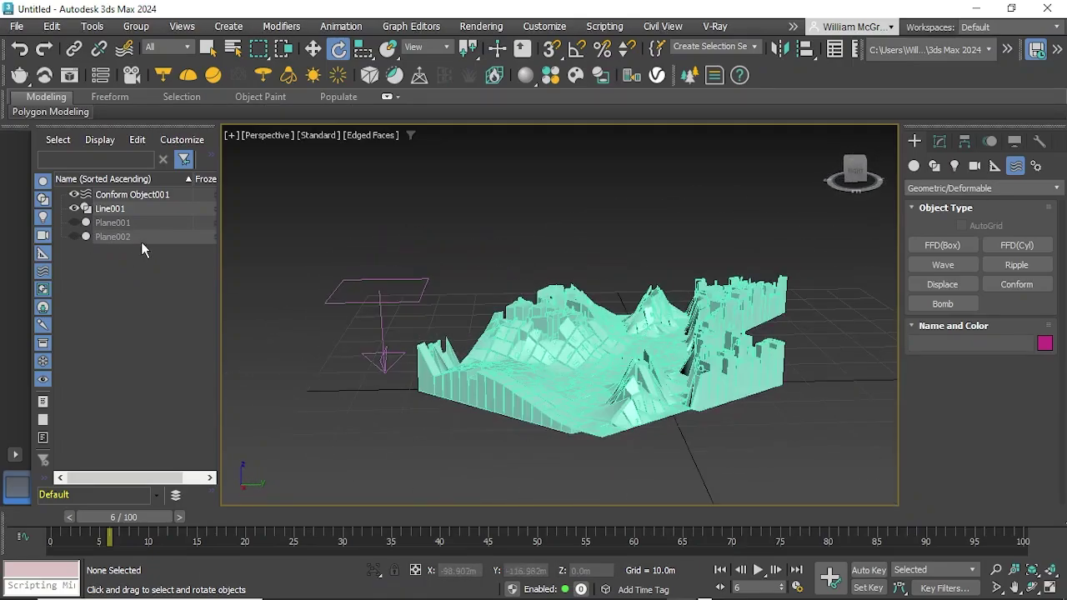
{"action": "left_click", "coordinate": [73, 236]}
Select the terrain plane and add a Noise modifier to it.
{"action": "left_click", "coordinate": [515, 429]}
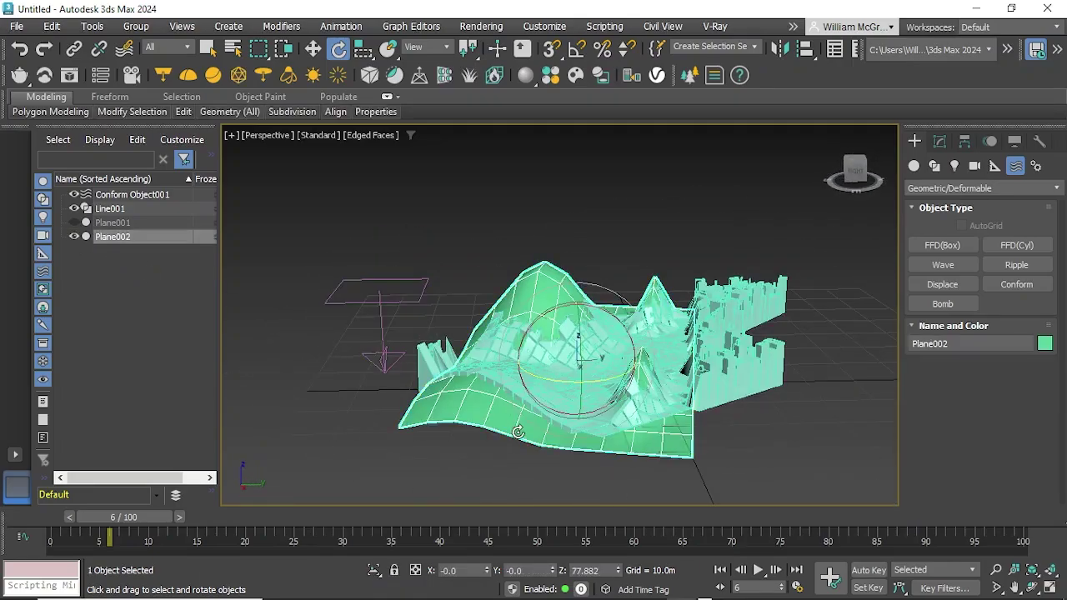
{"action": "left_click", "coordinate": [940, 141]}
{"action": "left_click", "coordinate": [978, 185]}
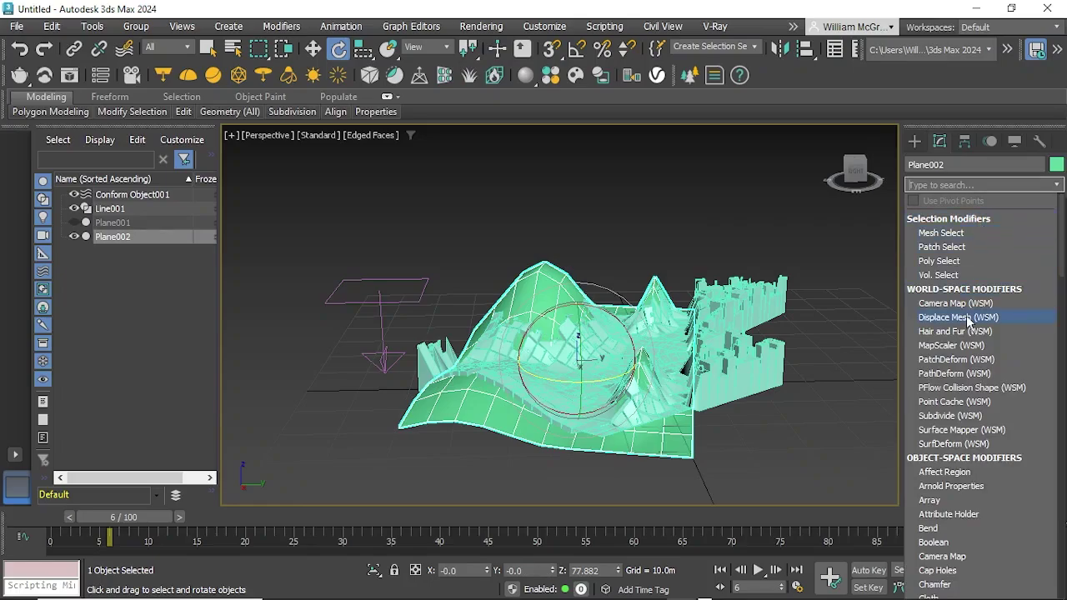
{"action": "scroll", "coordinate": [968, 321], "scroll_direction": "down", "scroll_amount": 4}
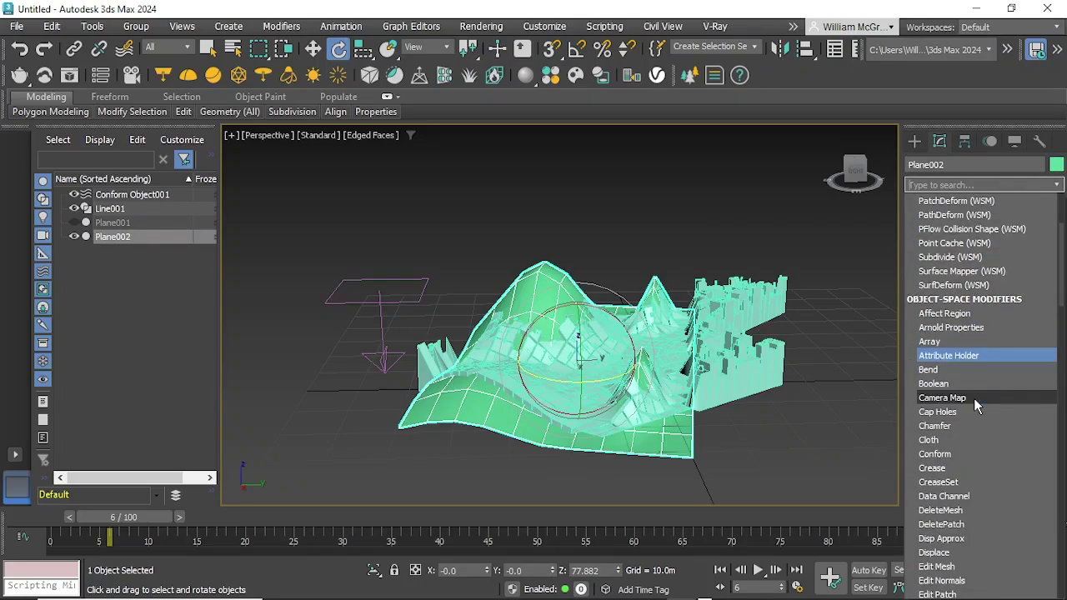
{"action": "scroll", "coordinate": [974, 400], "scroll_direction": "down", "scroll_amount": 3}
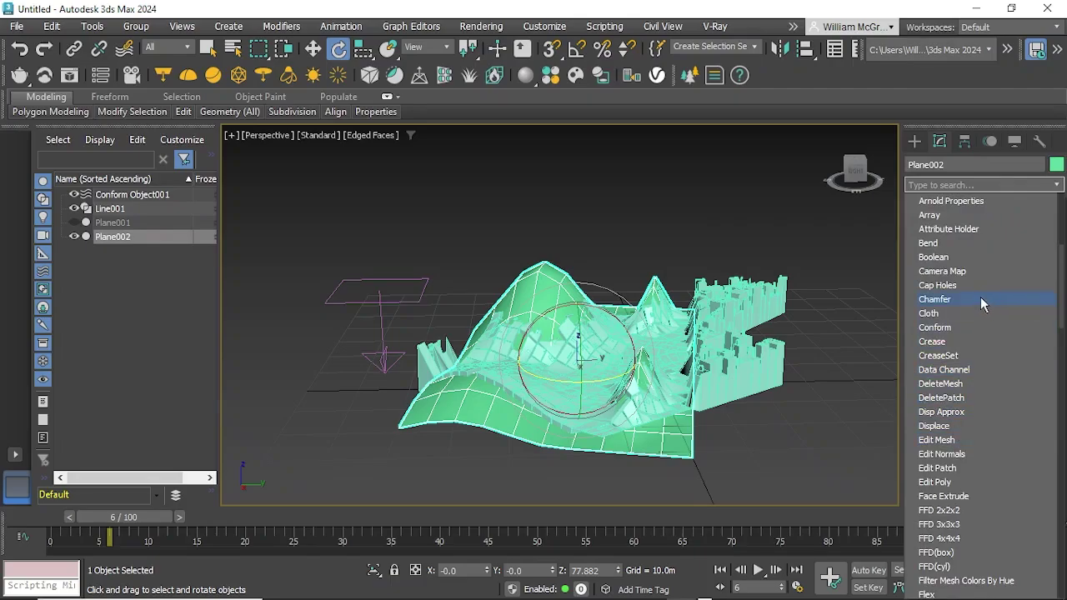
{"action": "scroll", "coordinate": [967, 392], "scroll_direction": "down", "scroll_amount": 9}
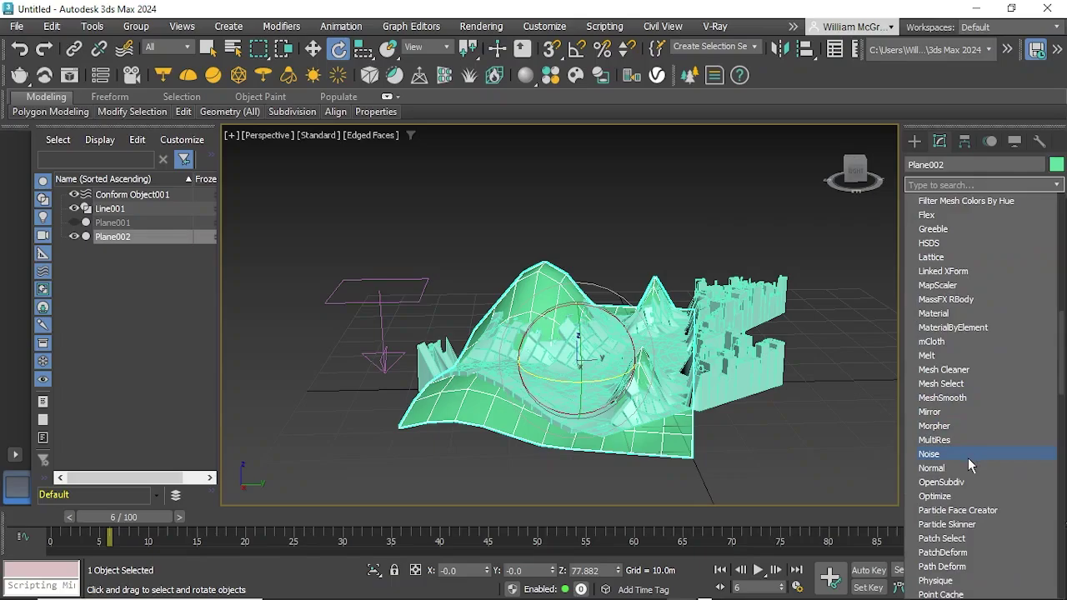
{"action": "left_click", "coordinate": [961, 454]}
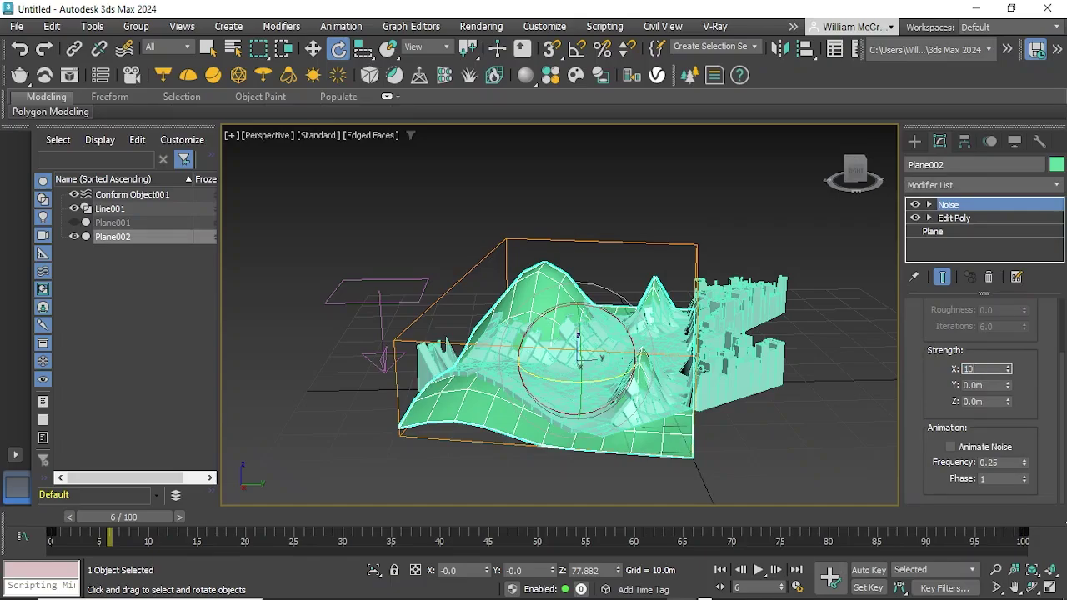
Set the terrain plane's Noise strength to 10 m in X, Y and Z.
{"action": "key", "text": "Return"}
{"action": "middle_click_drag", "start_coordinate": [588, 439], "coordinate": [703, 414], "text": "alt"}
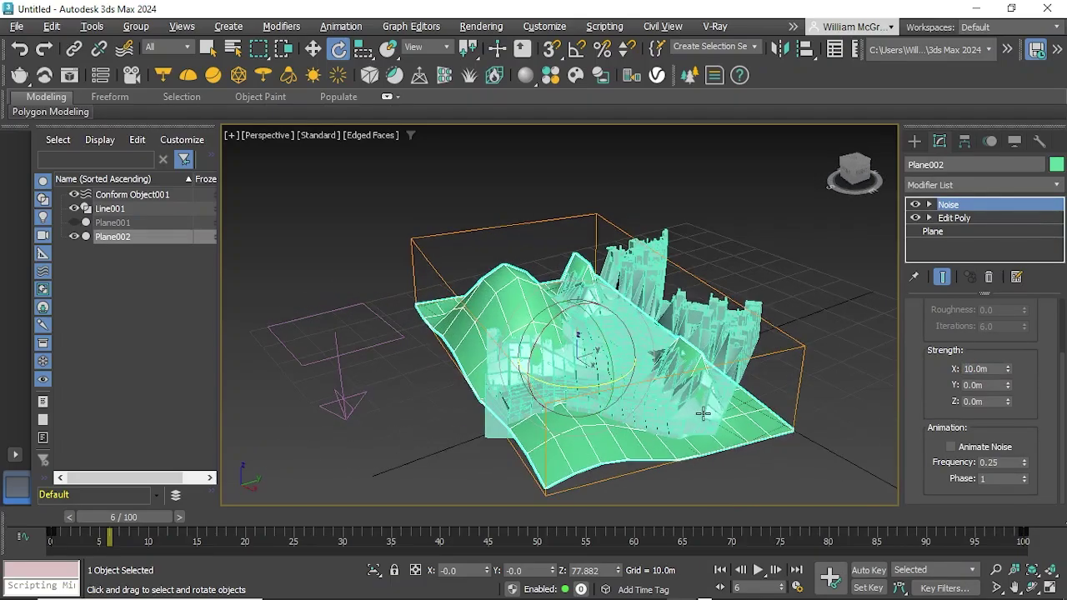
{"action": "middle_click_drag", "start_coordinate": [811, 438], "coordinate": [867, 436], "text": "alt"}
{"action": "scroll", "coordinate": [1030, 433], "scroll_direction": "up", "scroll_amount": 3}
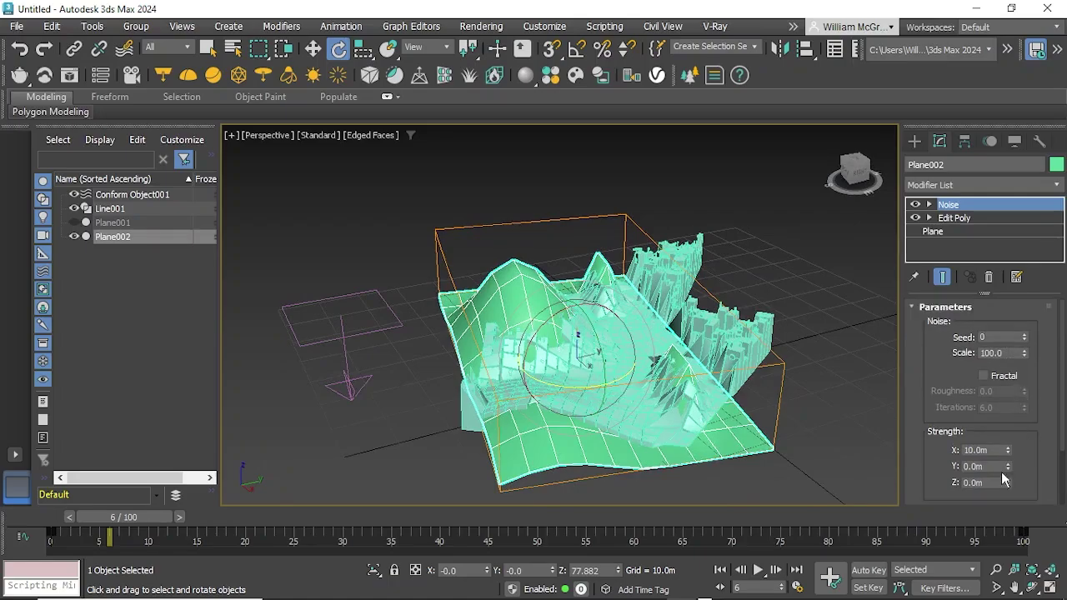
{"action": "left_click_drag", "start_coordinate": [1001, 466], "coordinate": [932, 466]}
{"action": "key", "text": "Return"}
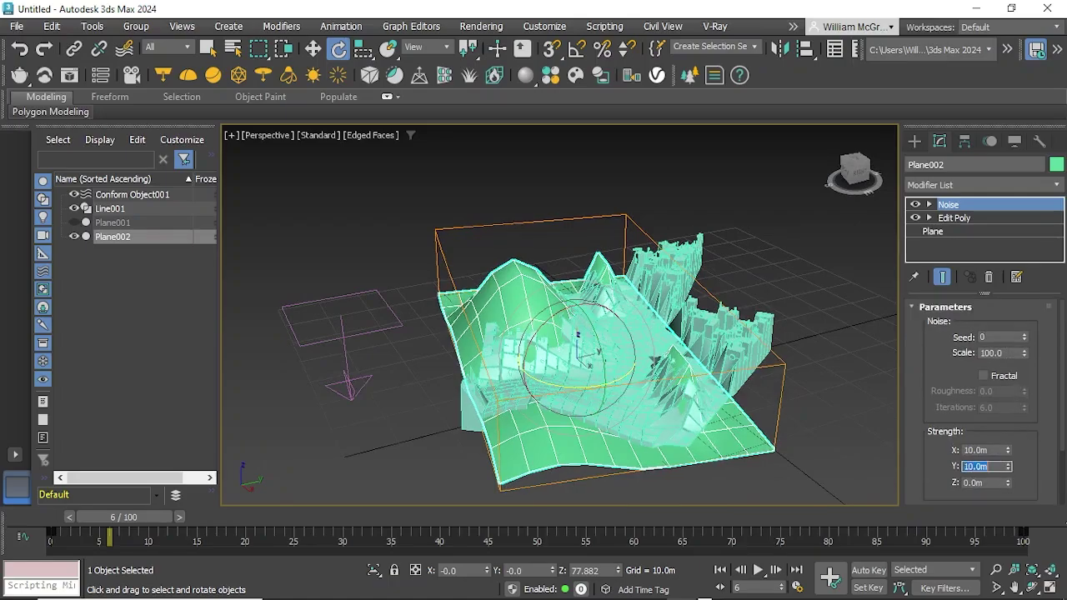
{"action": "left_click_drag", "start_coordinate": [982, 482], "coordinate": [957, 481]}
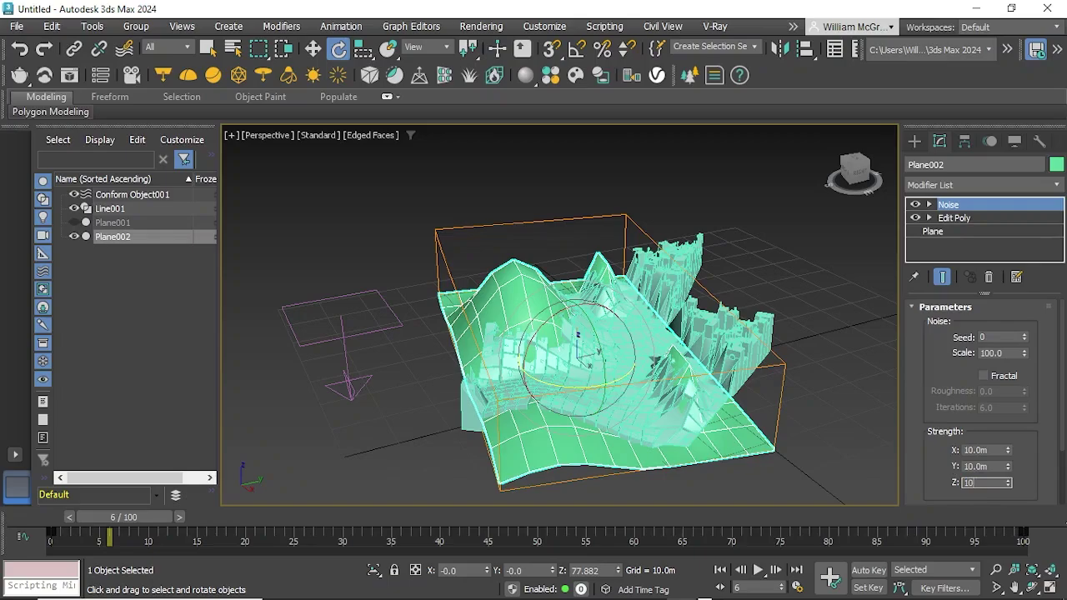
{"action": "key", "text": "Return"}
Set the Noise modifier's animation frequency to 10 and enable Animate Noise.
{"action": "scroll", "coordinate": [1021, 451], "scroll_direction": "down", "scroll_amount": 3}
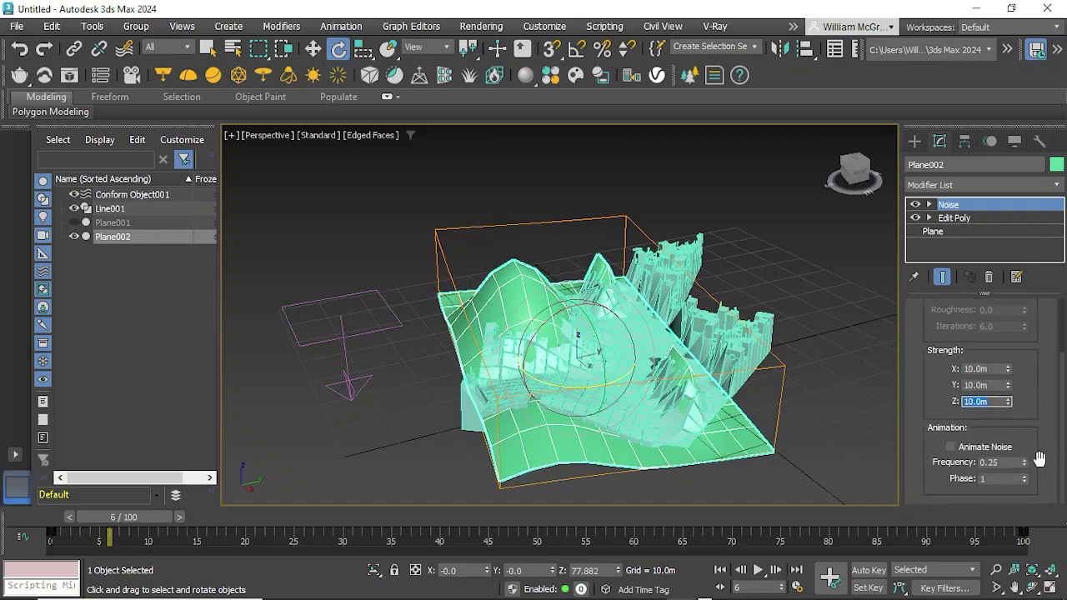
{"action": "left_click", "coordinate": [956, 451]}
{"action": "double_click", "coordinate": [1010, 464]}
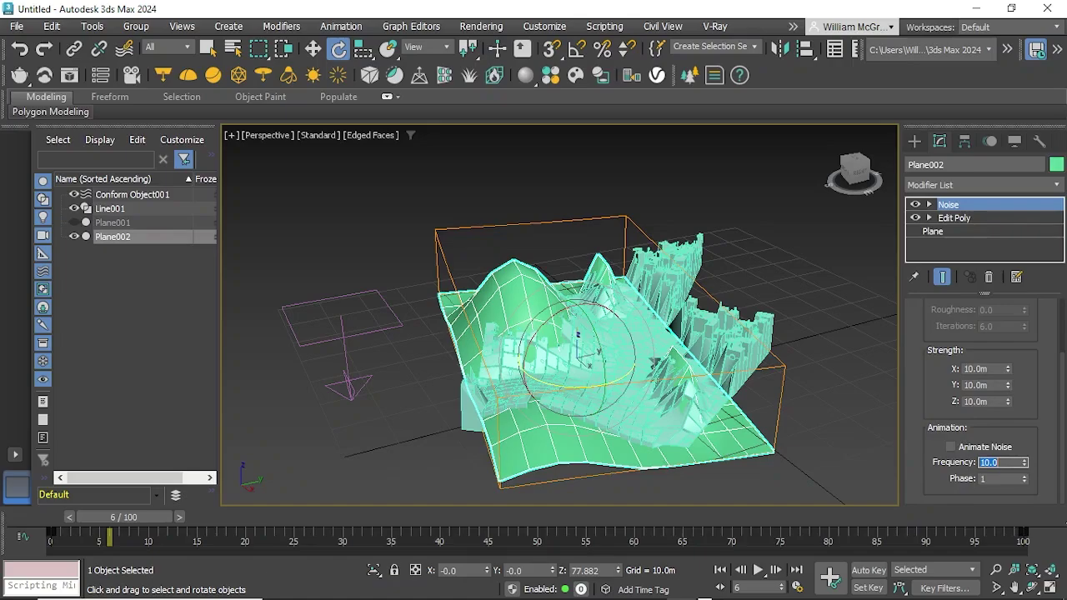
{"action": "left_click", "coordinate": [951, 447]}
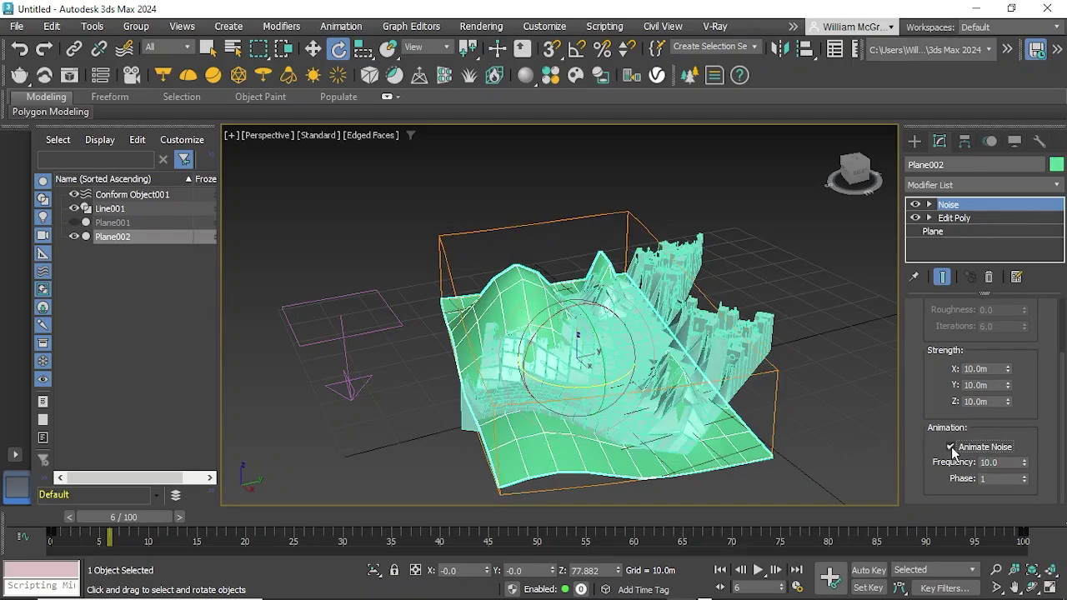
Deselect the terrain plane, and play and stop the animation to examine how the city mesh follows the moving terrain.
{"action": "middle_click_drag", "start_coordinate": [798, 432], "coordinate": [822, 400], "text": "alt"}
{"action": "left_click", "coordinate": [822, 399]}
{"action": "middle_click_drag", "start_coordinate": [693, 415], "coordinate": [683, 404], "text": "alt"}
{"action": "scroll", "coordinate": [640, 451], "scroll_direction": "up", "scroll_amount": 5}
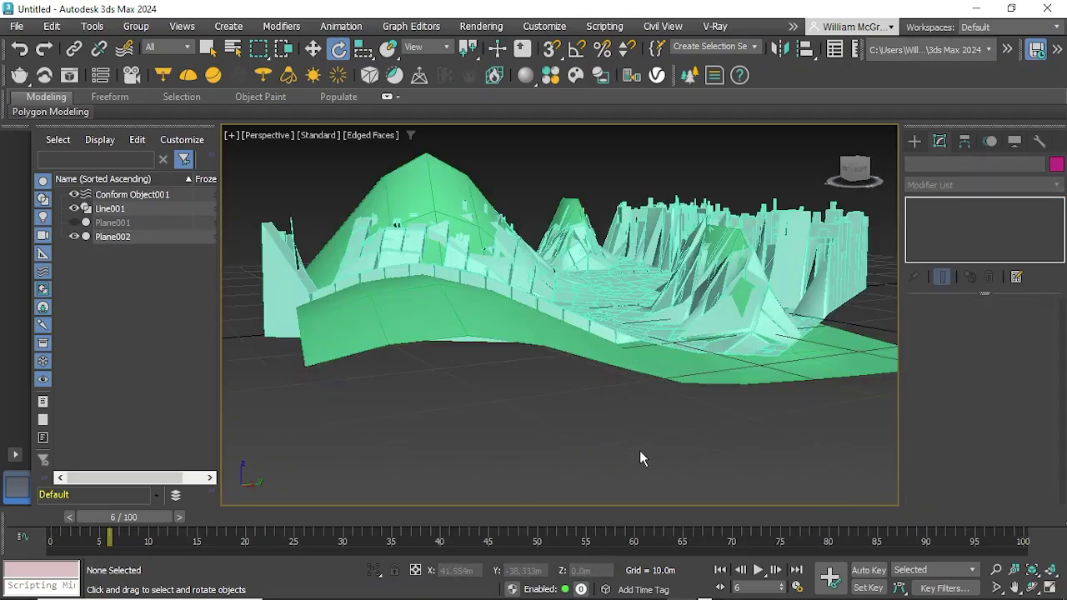
{"action": "left_click", "coordinate": [757, 571]}
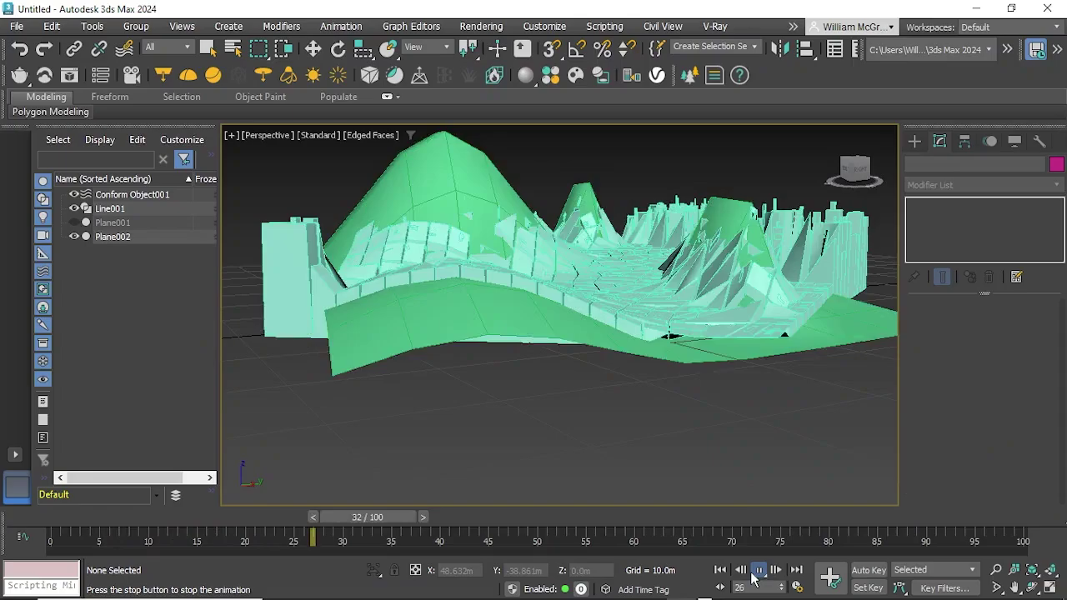
{"action": "mouse_move", "coordinate": [700, 465]}
{"action": "middle_mouse_down", "text": "alt"}
{"action": "mouse_move", "coordinate": [693, 488]}
{"action": "mouse_move", "coordinate": [715, 460]}
{"action": "middle_mouse_up", "text": "alt"}
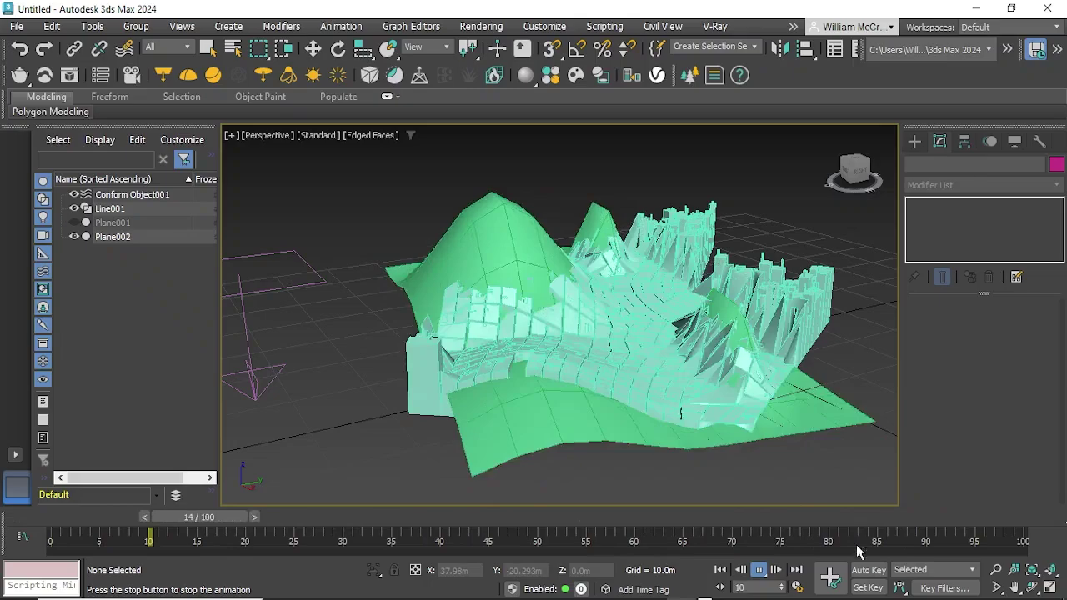
{"action": "key", "text": "e"}
{"action": "left_click", "coordinate": [757, 570]}
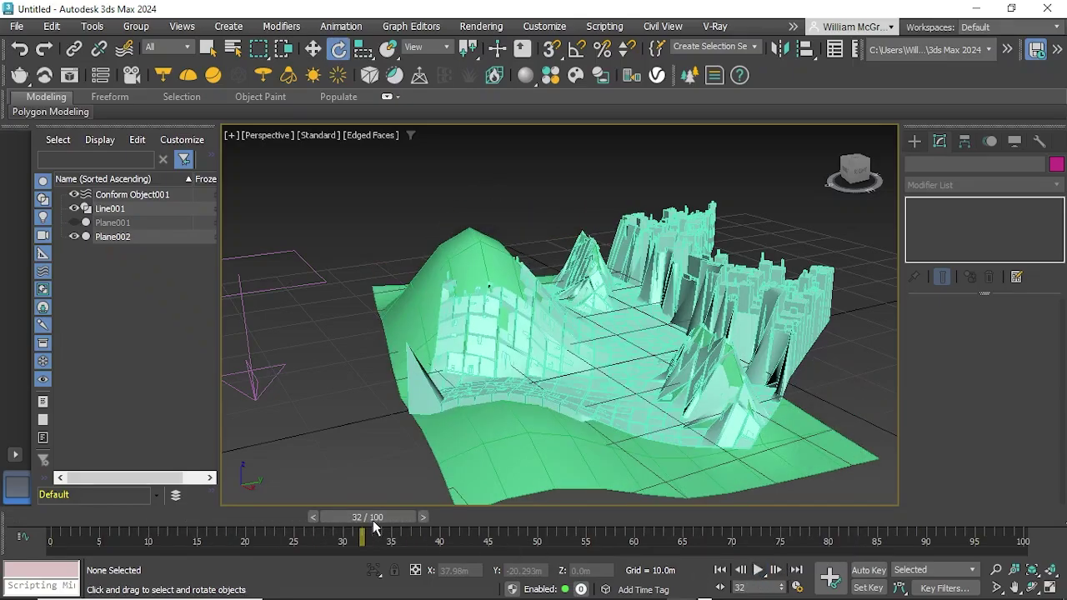
Scrub the timeline to frame 99 and hide the terrain plane so only the conformed city mesh is shown.
{"action": "left_click_drag", "start_coordinate": [373, 521], "coordinate": [1013, 522]}
{"action": "left_click", "coordinate": [74, 237]}
{"action": "key", "text": "e"}
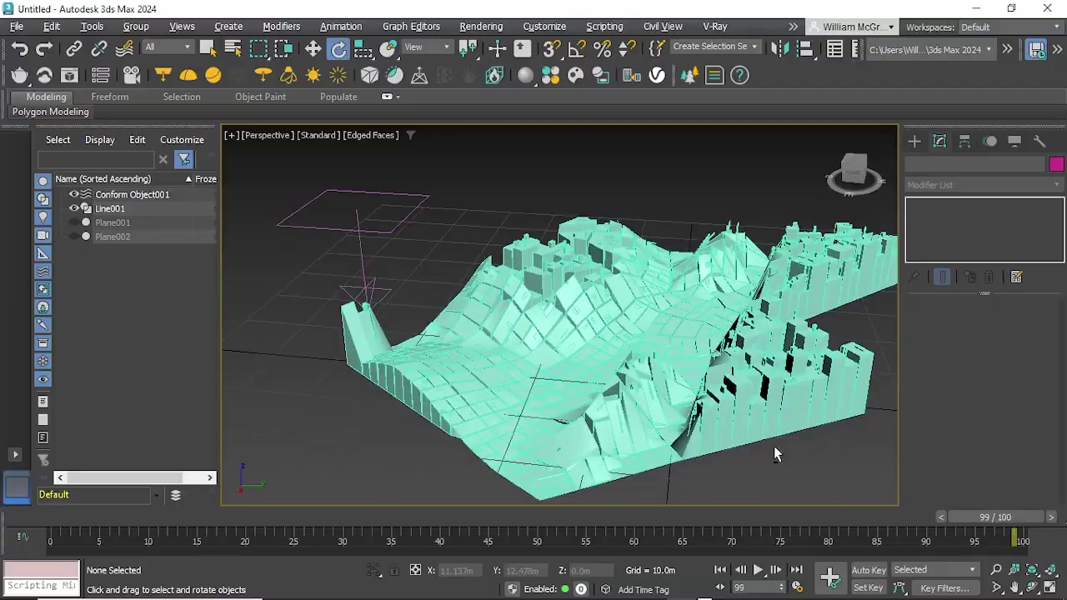